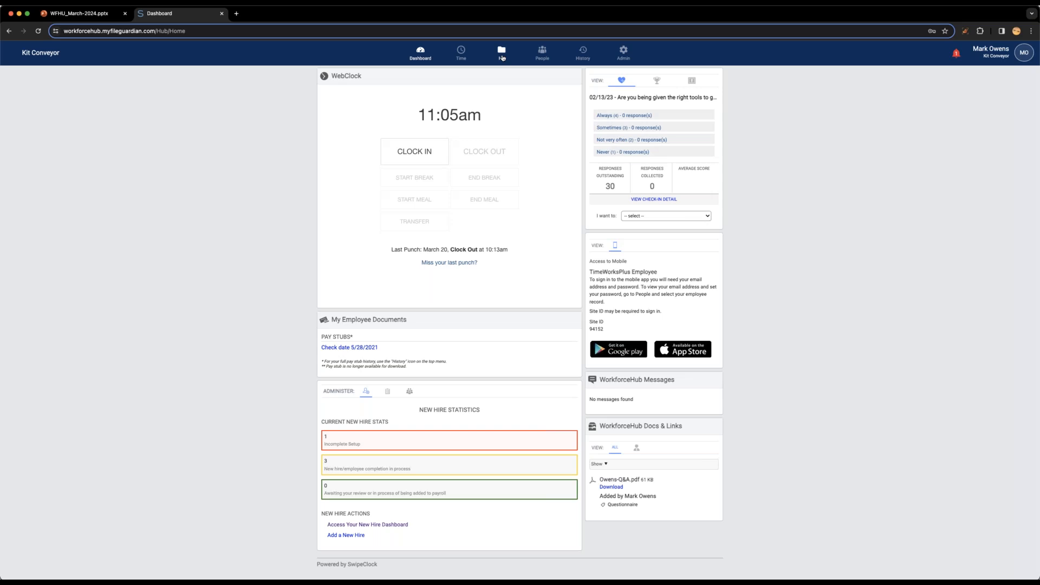
Open the HR custom fields and examine the fields in the Certification and Drivers License categories.
click(503, 54)
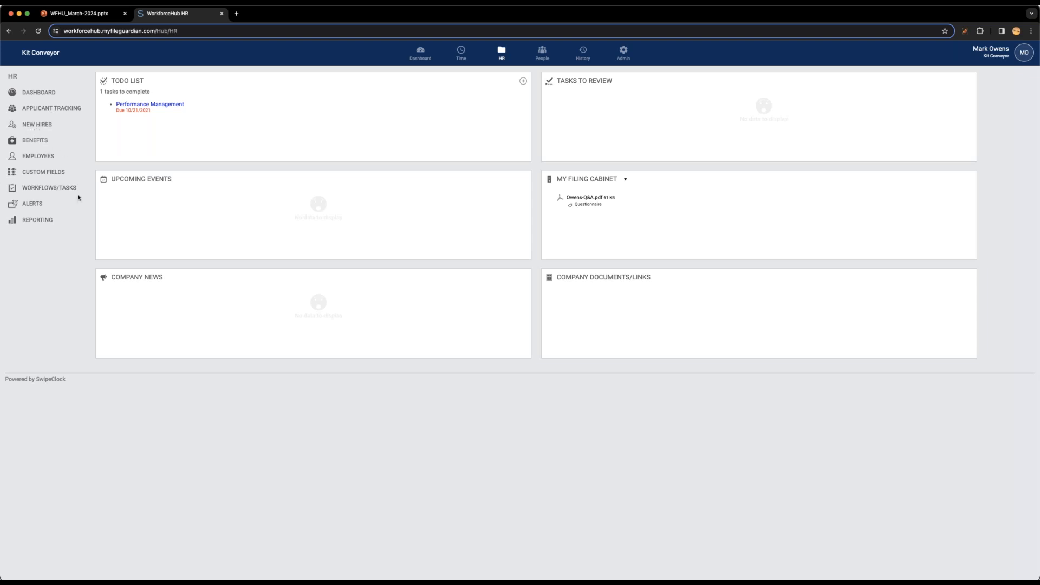
click(49, 172)
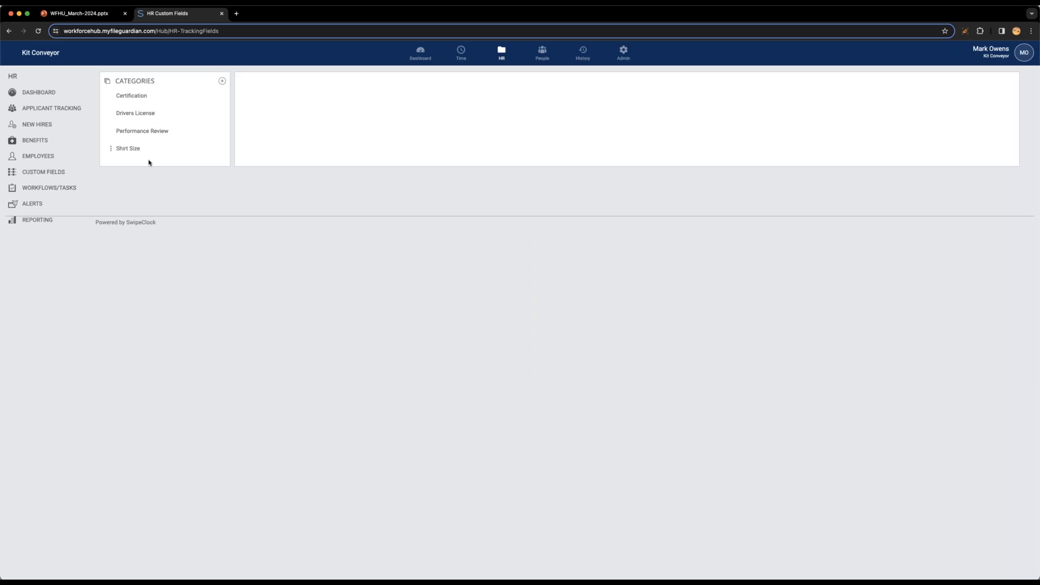
click(137, 98)
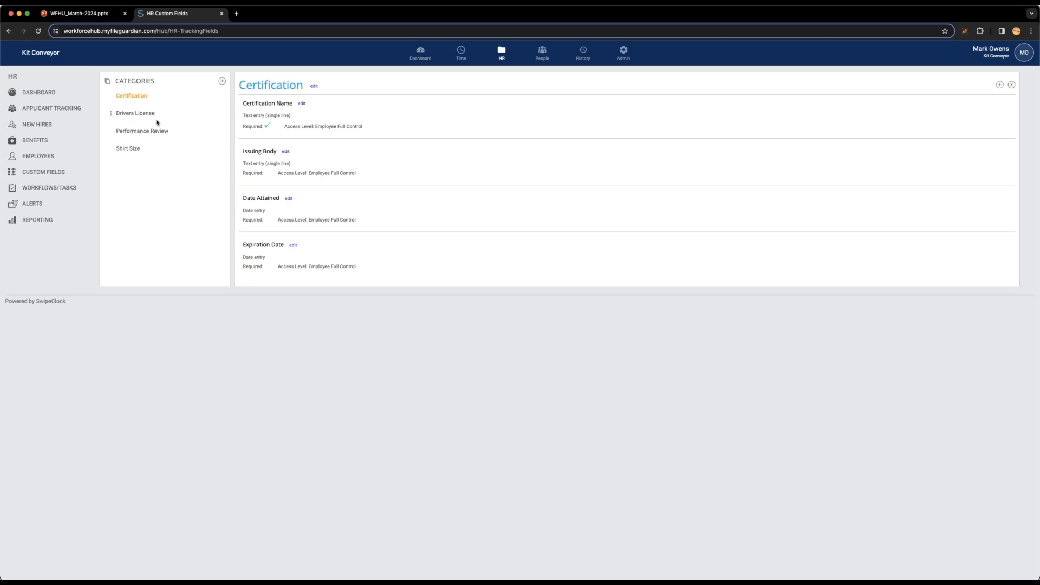
click(136, 114)
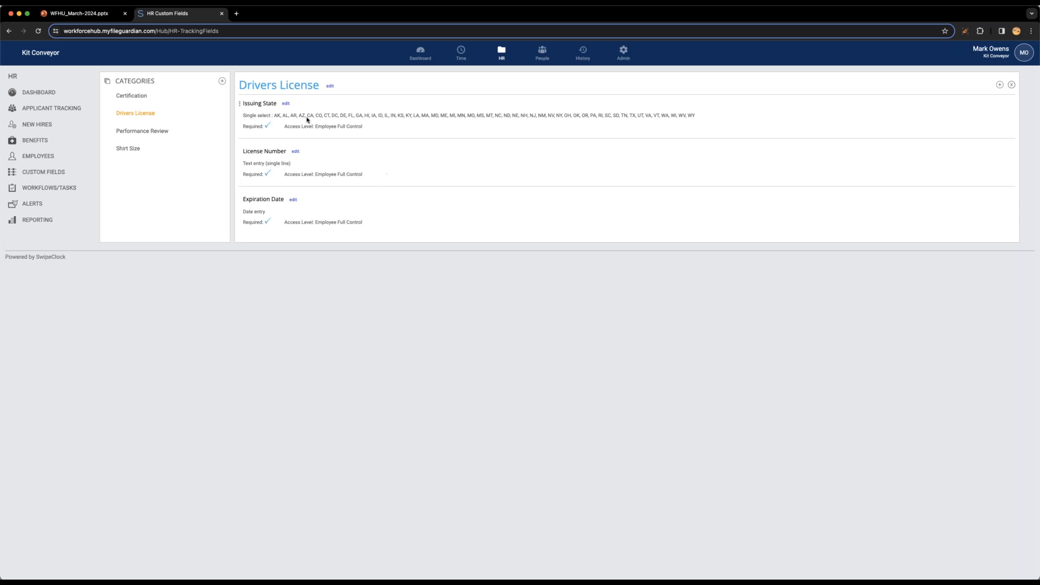
Open the Issuing State and License Number fields of the Drivers License category for editing to examine their settings.
drag(278, 115, 334, 121)
click(286, 105)
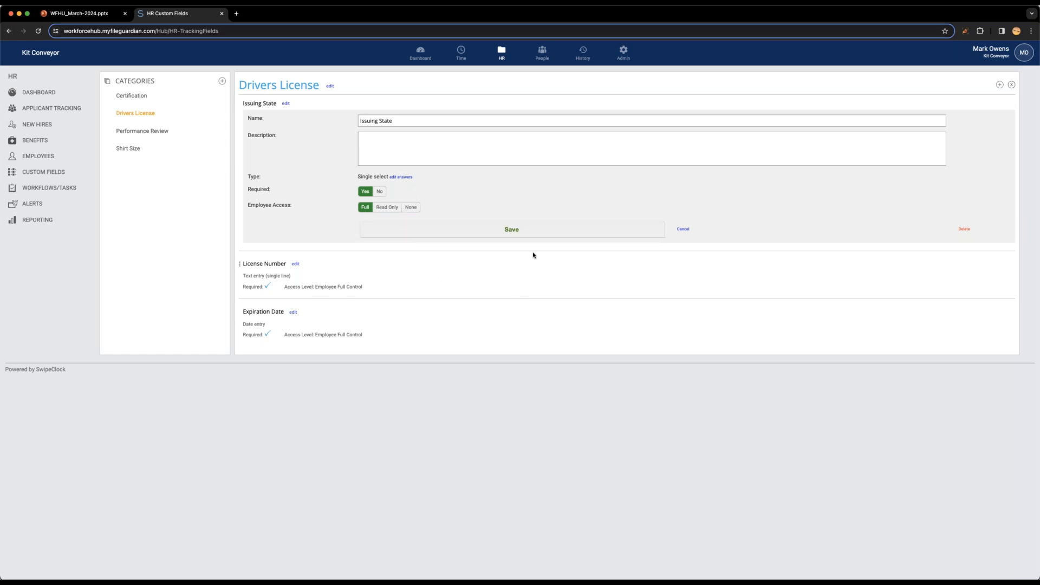
click(420, 150)
click(433, 121)
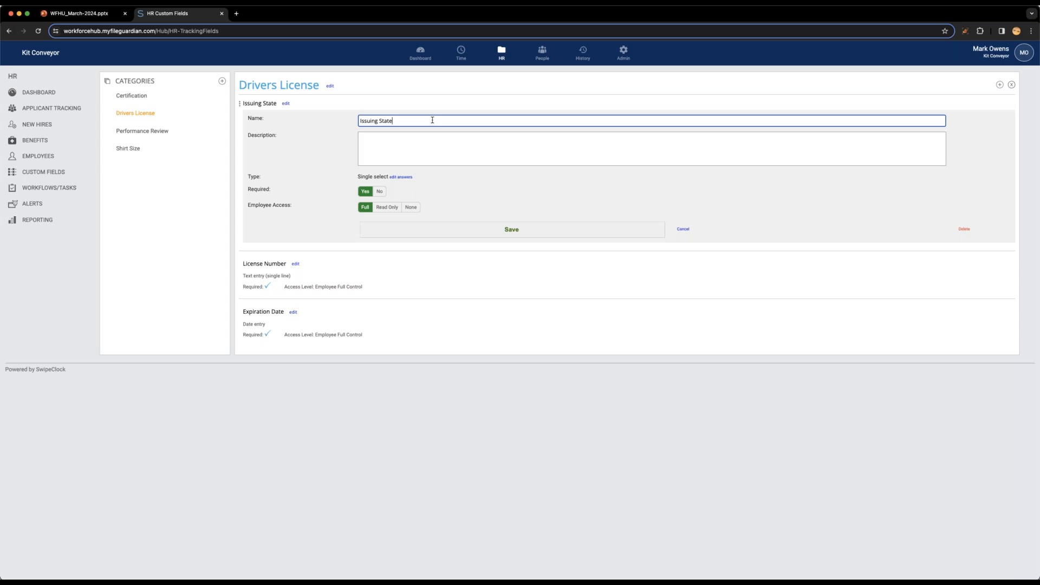
click(440, 148)
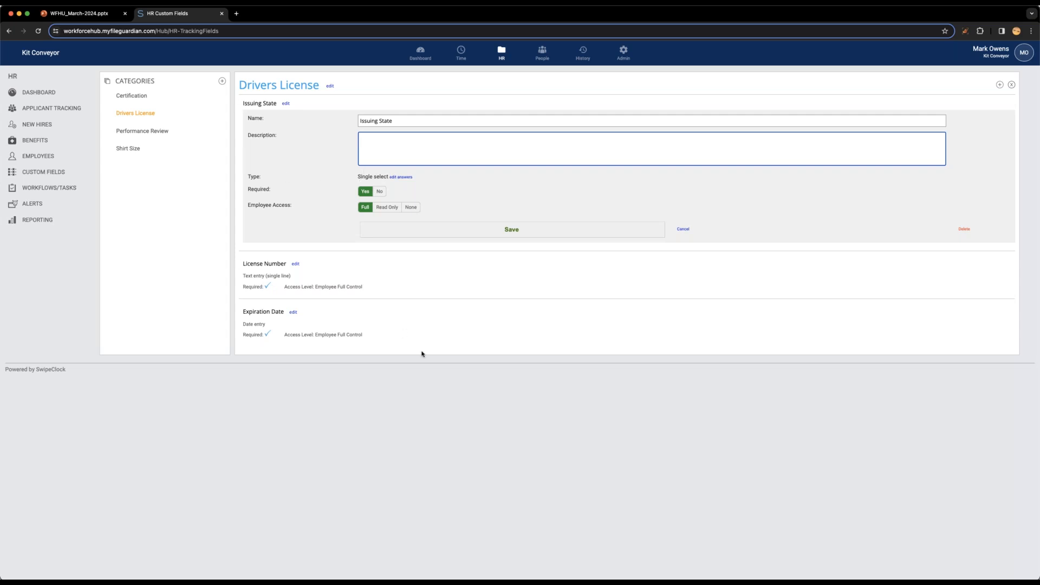
click(295, 263)
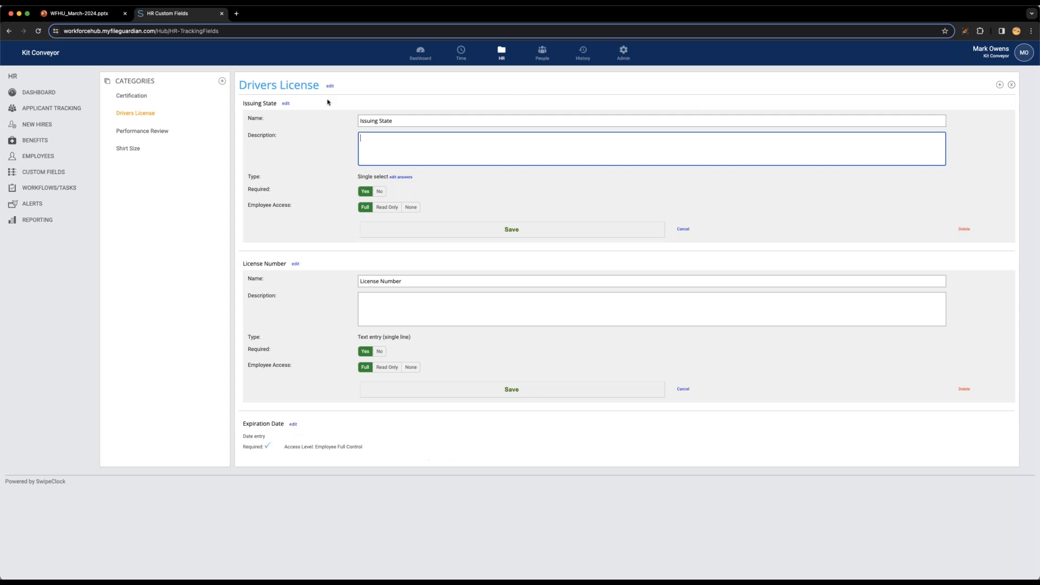
Add an Education category to the custom fields from the existing template.
click(221, 82)
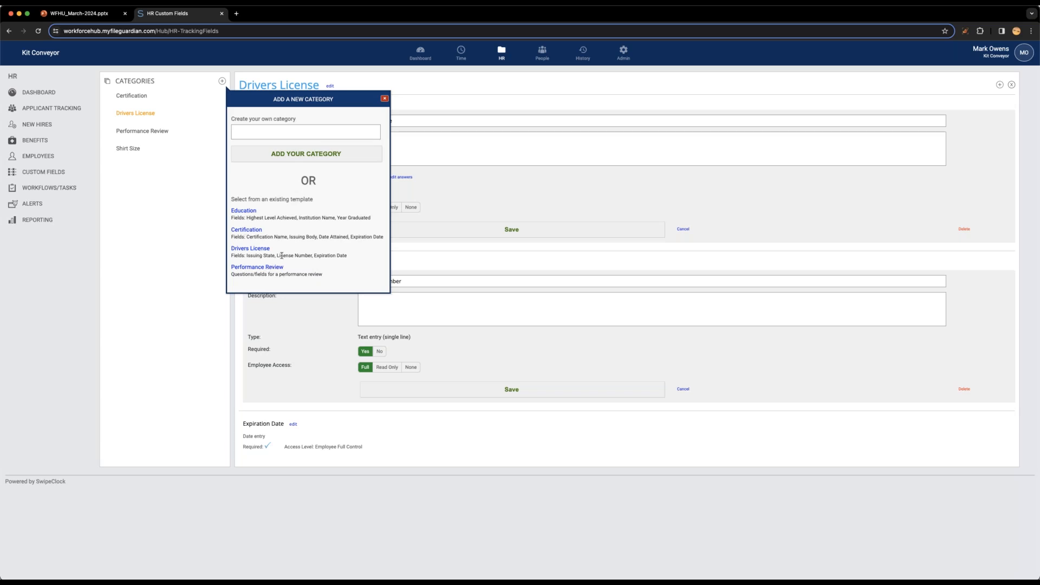
click(244, 211)
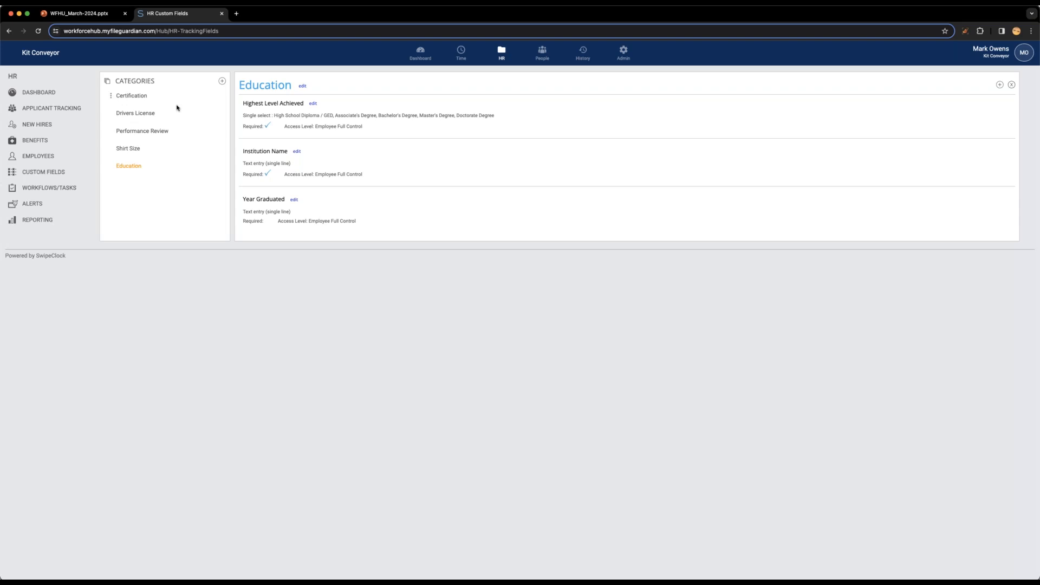
Create a custom category named Food Handler Permit and look at its name-editing form without changing it.
click(222, 81)
click(285, 131)
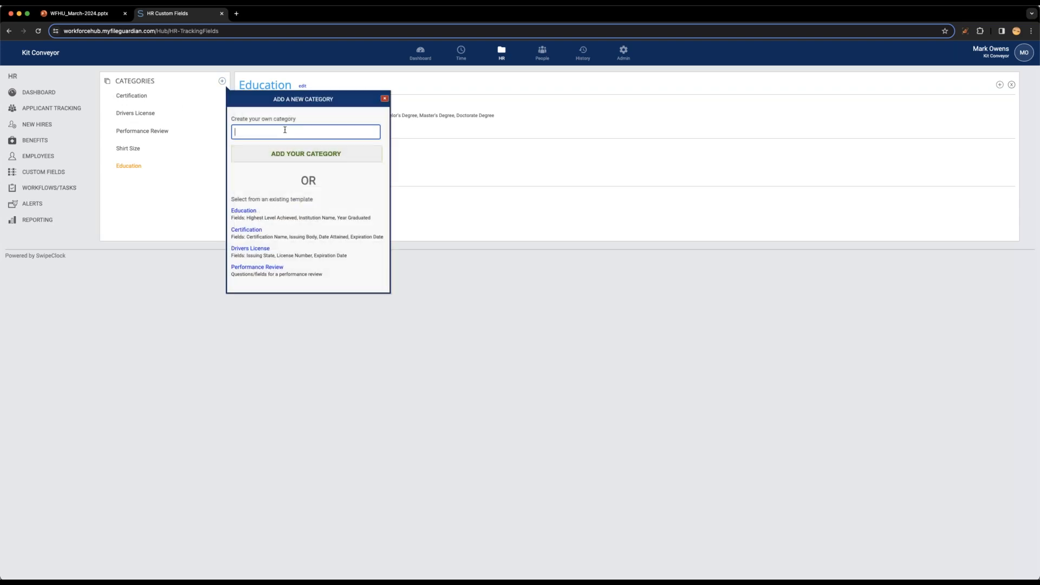
text(Food Handler Permit)
click(297, 156)
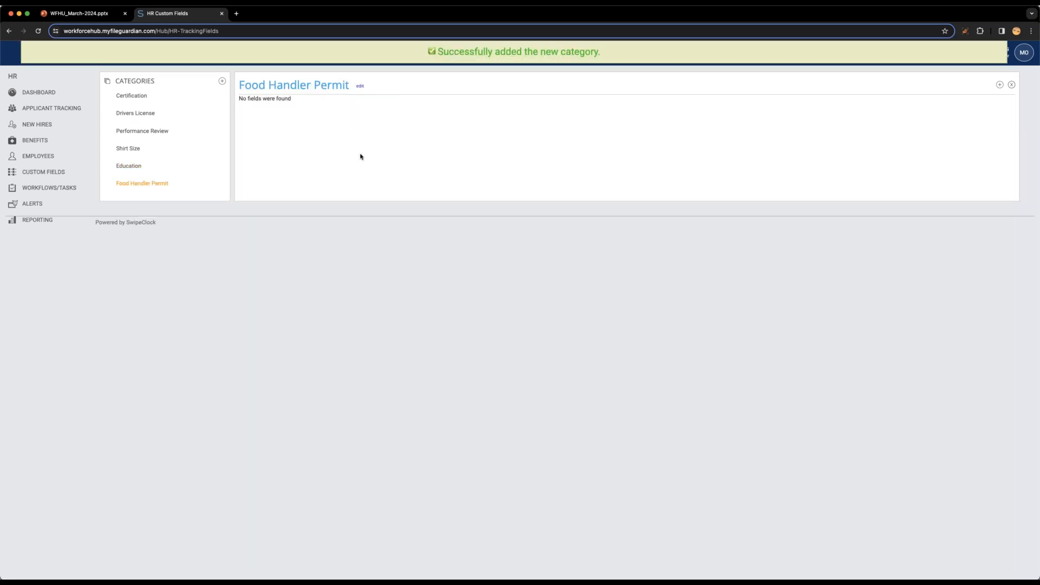
click(360, 85)
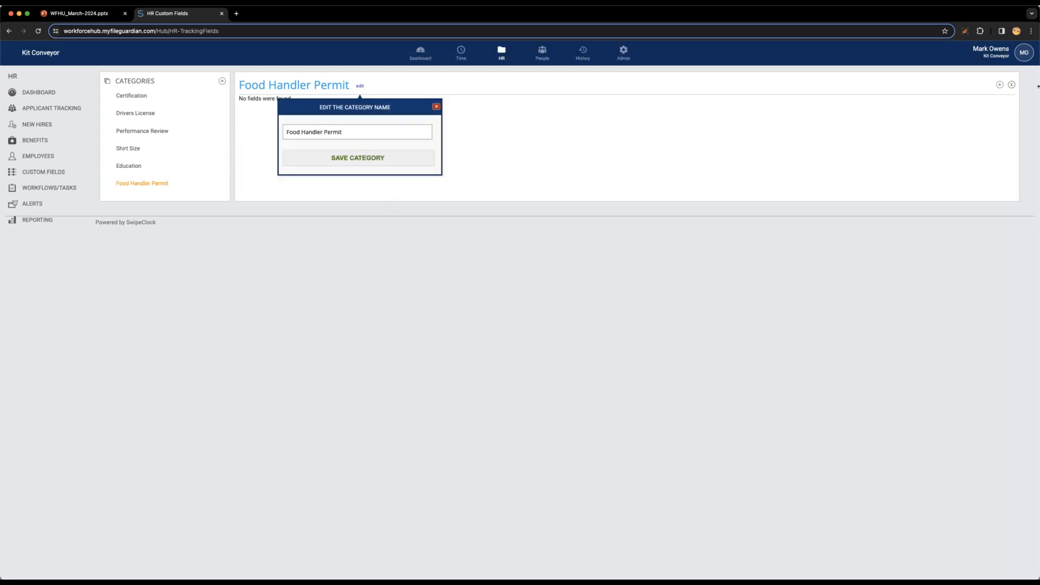
click(436, 106)
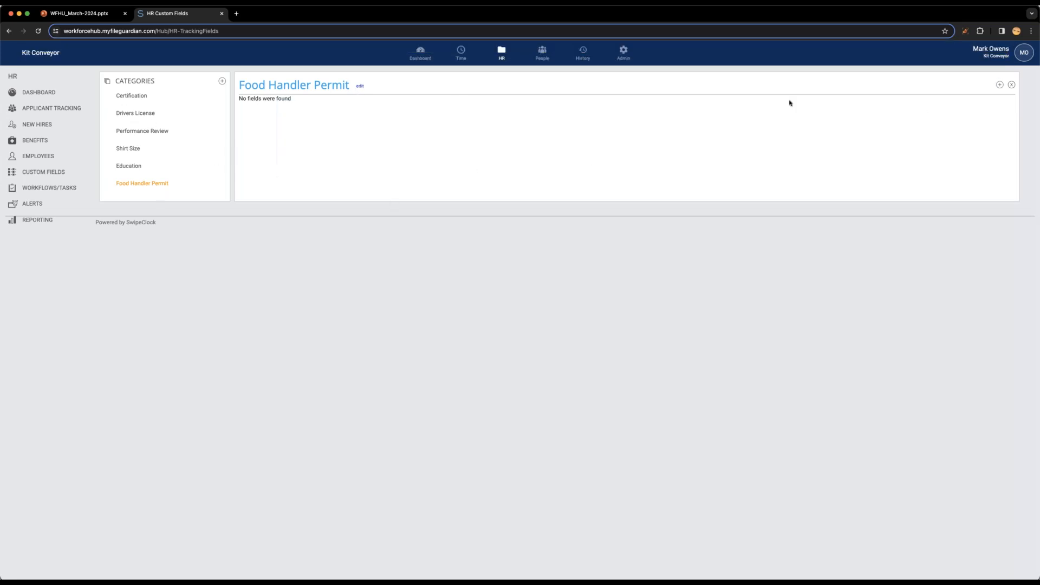
Start a new field in the Food Handler Permit category with the type Text Entry.
click(999, 84)
click(890, 130)
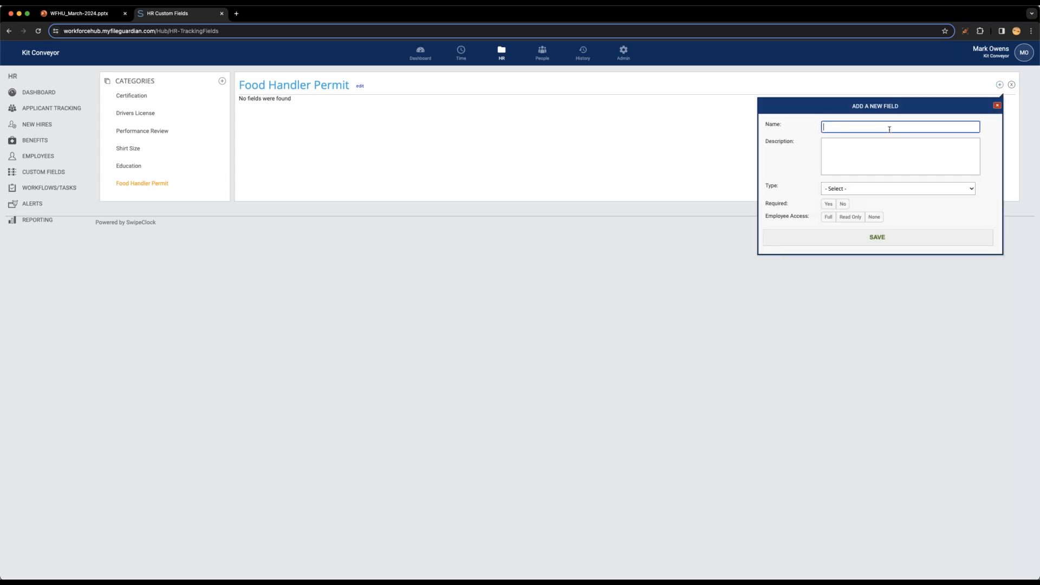
click(892, 161)
click(884, 190)
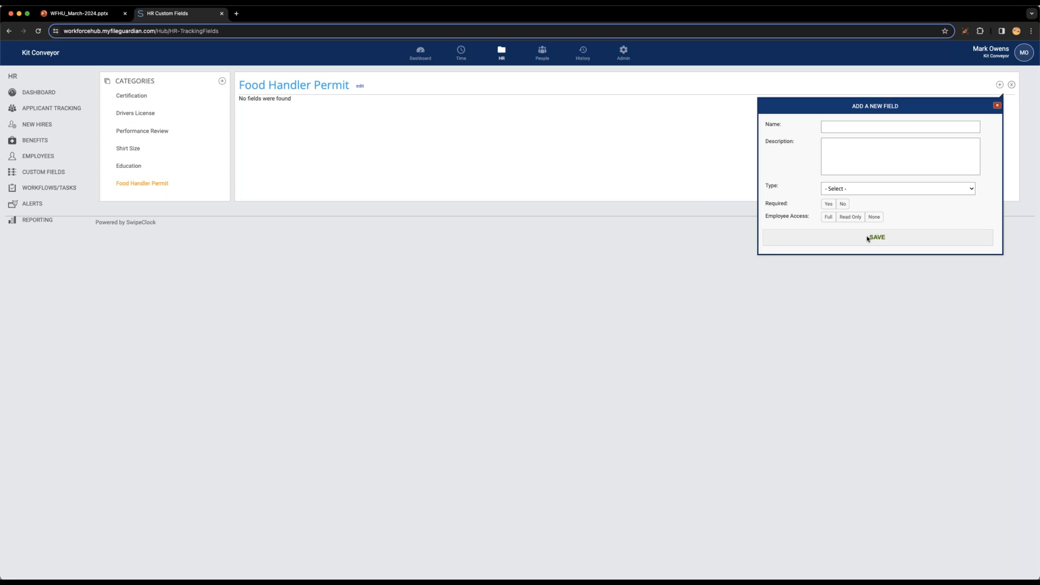
click(860, 188)
click(861, 189)
Name the new field Permit Numner, make it required with full employee access, and save it.
click(834, 127)
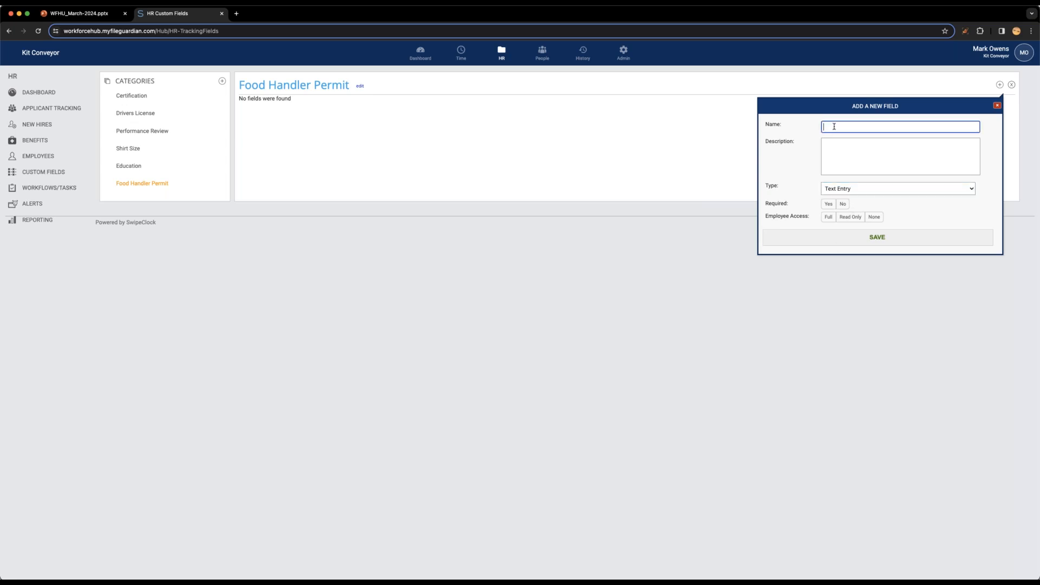
text(Permit nu)
key(BackSpace)
text(Numr)
text(er)
click(828, 204)
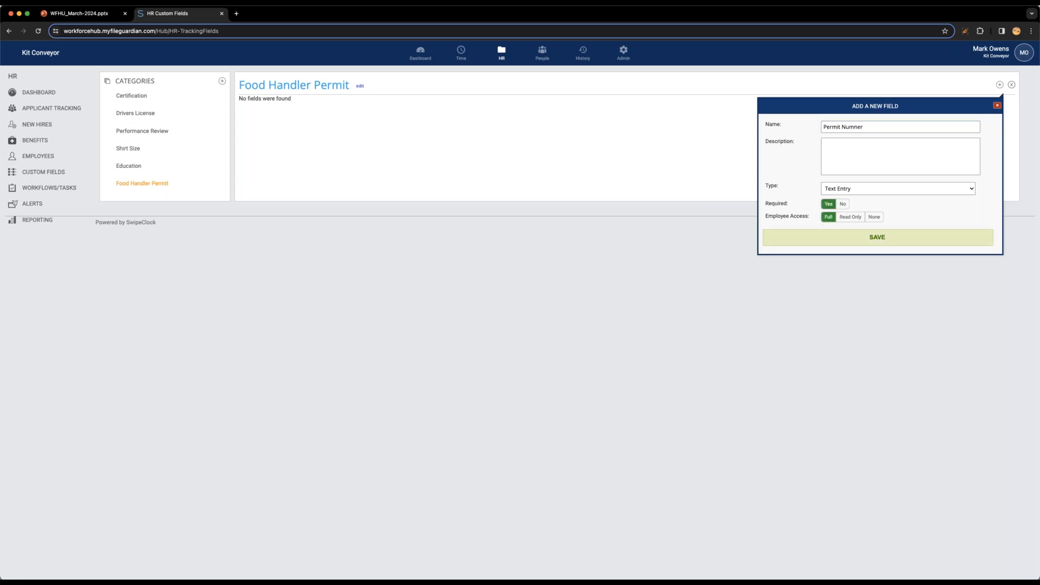
click(876, 236)
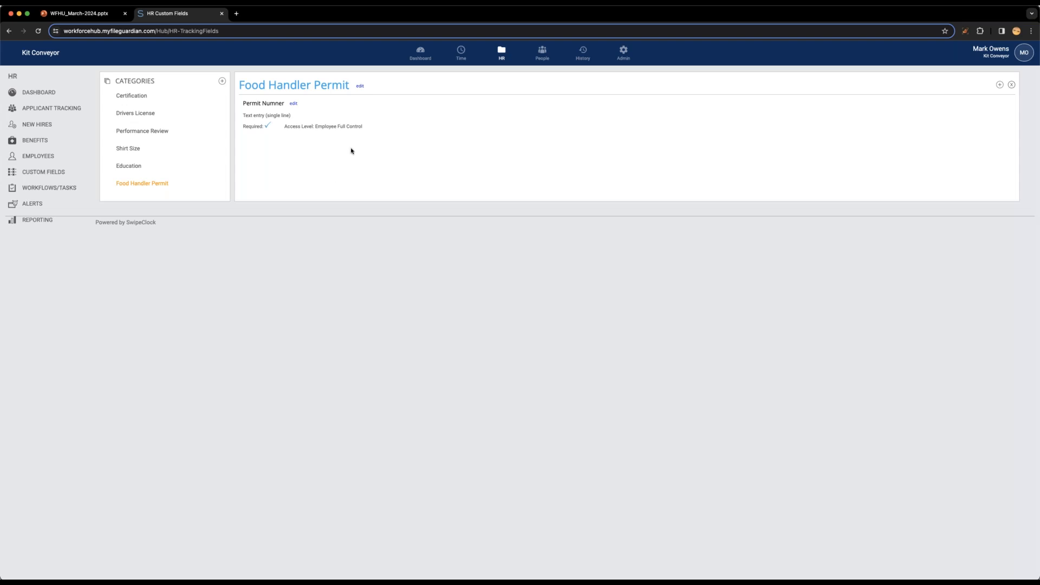
View the Shirt Size category and examine the list of questions in the Performance Review category.
click(129, 149)
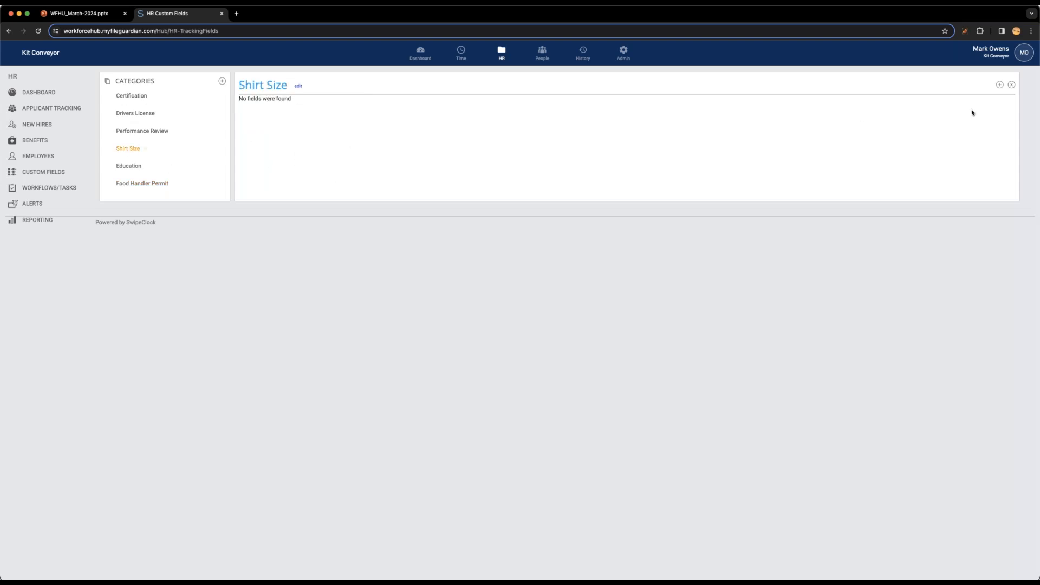
click(135, 132)
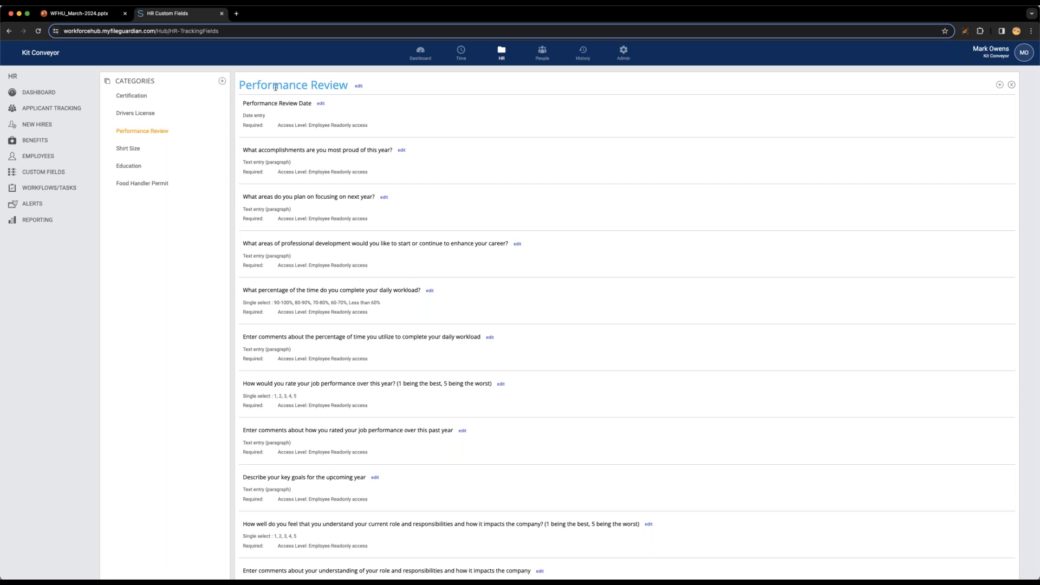
scroll(338, 345, down, 1)
scroll(338, 346, up, 1)
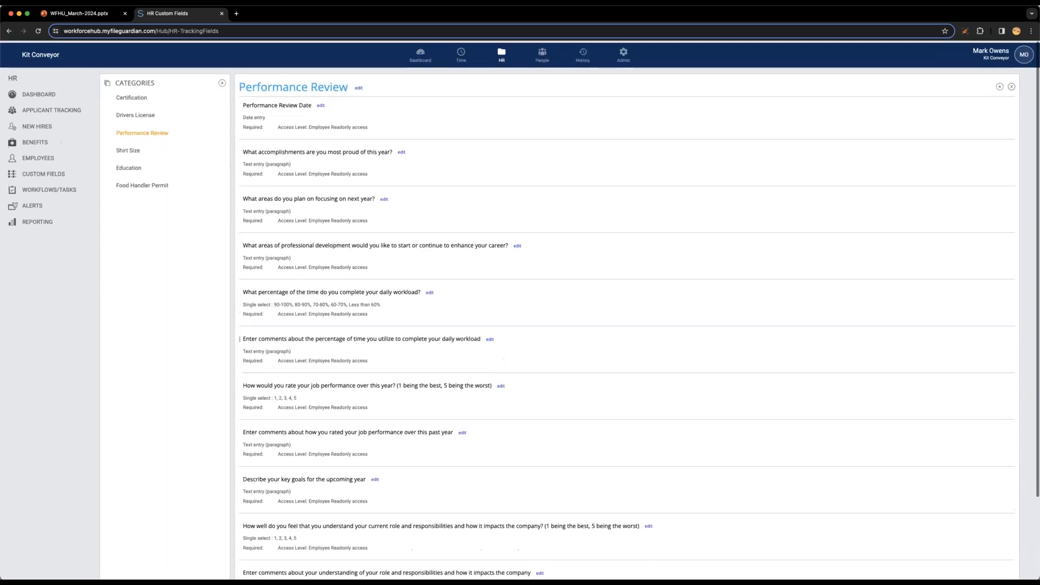
scroll(389, 319, down, 3)
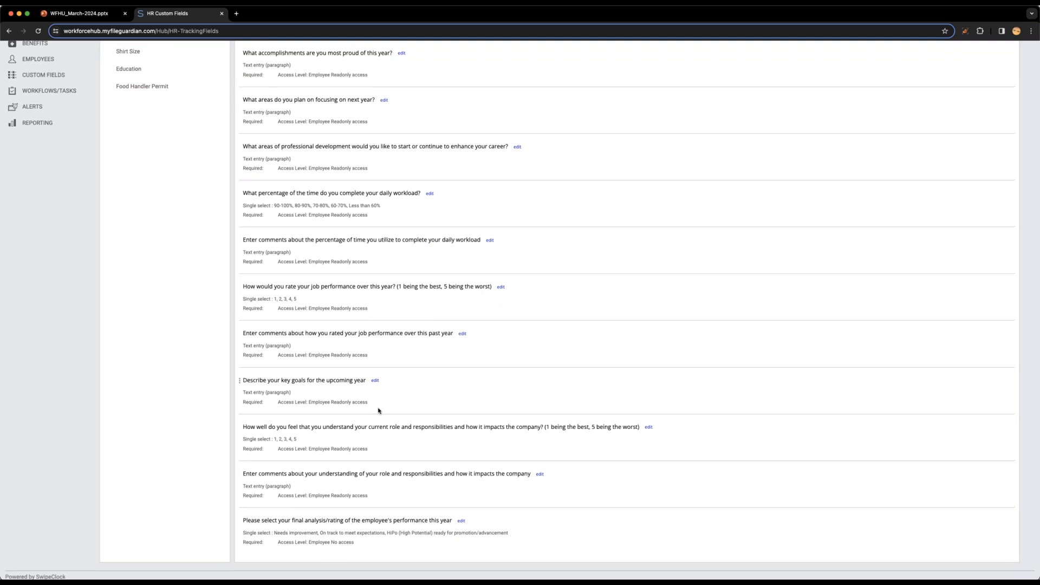
scroll(379, 410, up, 3)
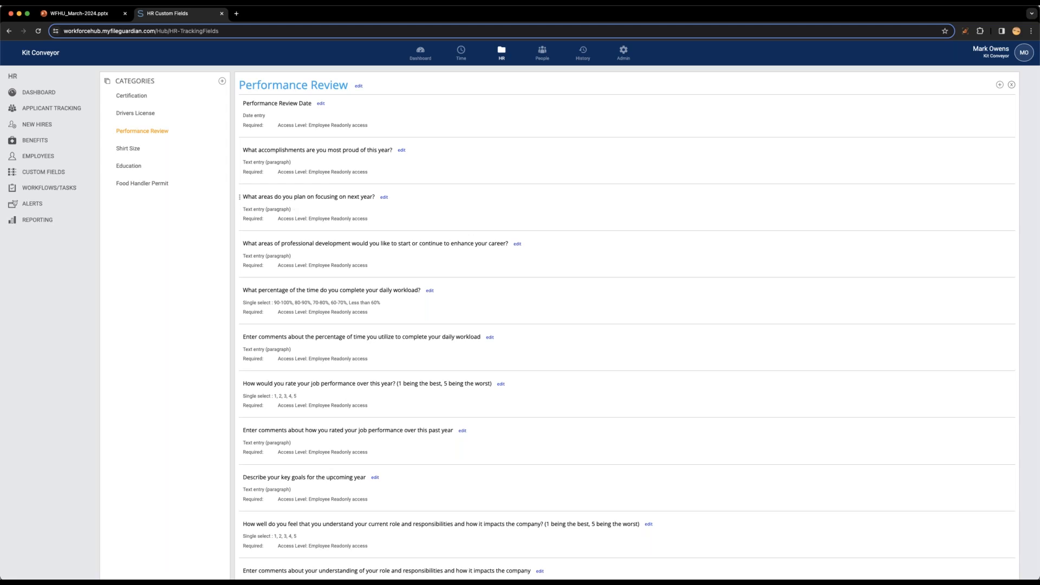
Examine the edit settings of the question "What areas do you plan on focusing on next year?" and cancel without saving.
click(384, 197)
click(511, 214)
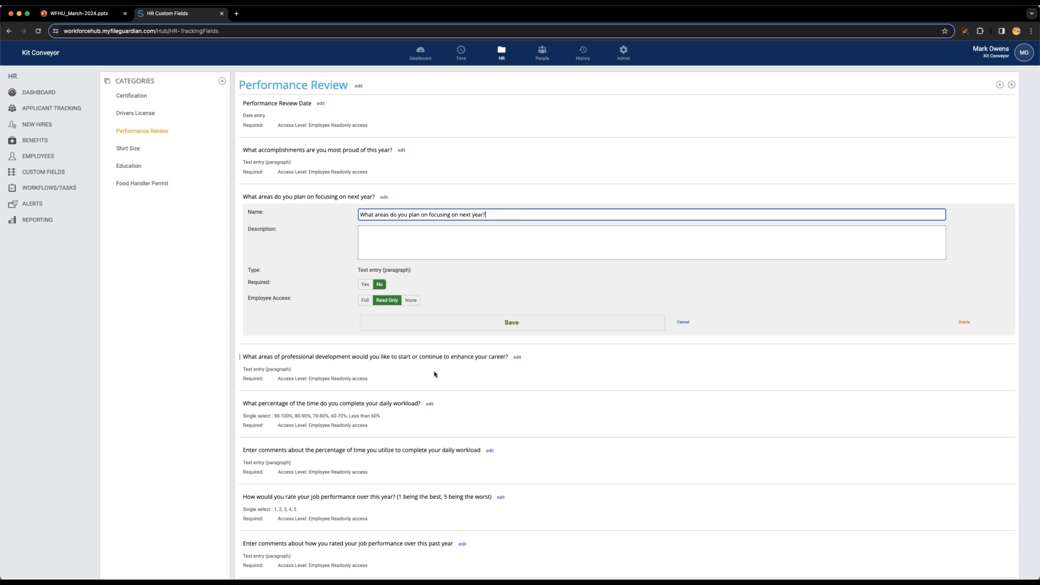
click(688, 325)
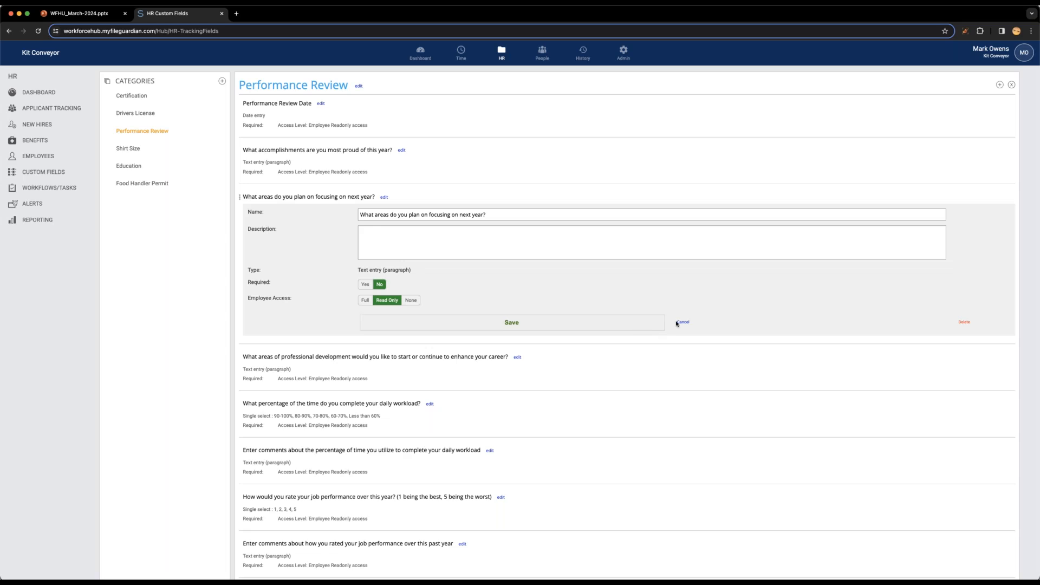
click(681, 322)
mouse_move(239, 198)
mouse_down()
mouse_move(237, 181)
mouse_move(239, 266)
mouse_move(244, 200)
mouse_up()
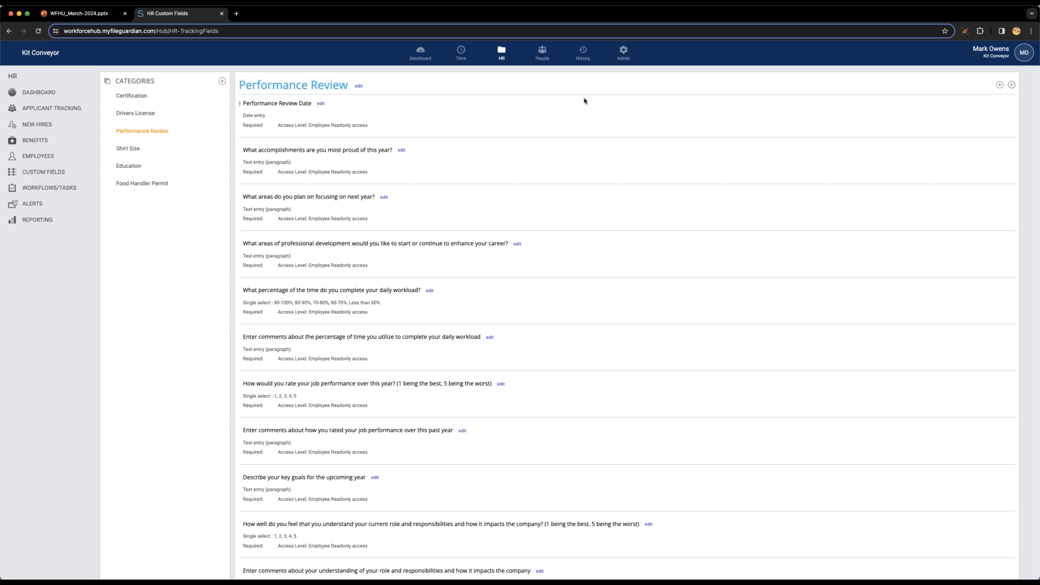
Open the company file cabinet in the Admin area, examine the 279.pdf document's settings, and return to the document list.
click(623, 53)
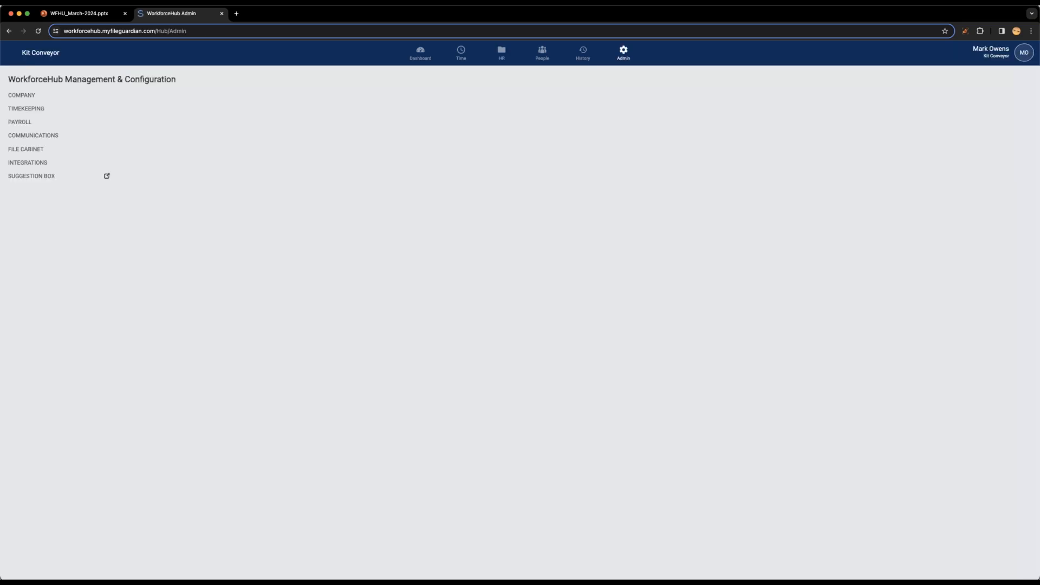
click(30, 153)
click(29, 160)
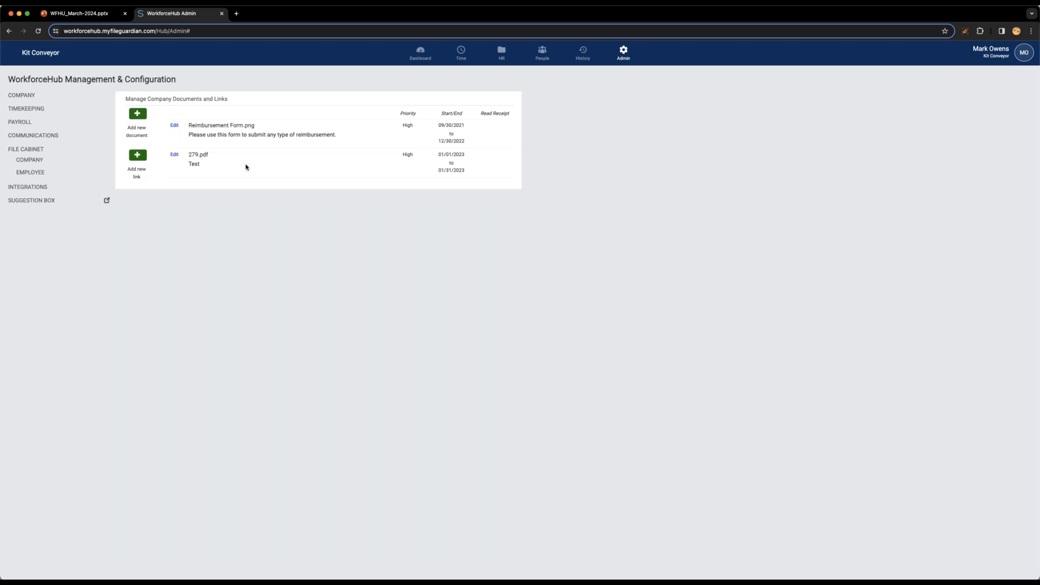
click(175, 154)
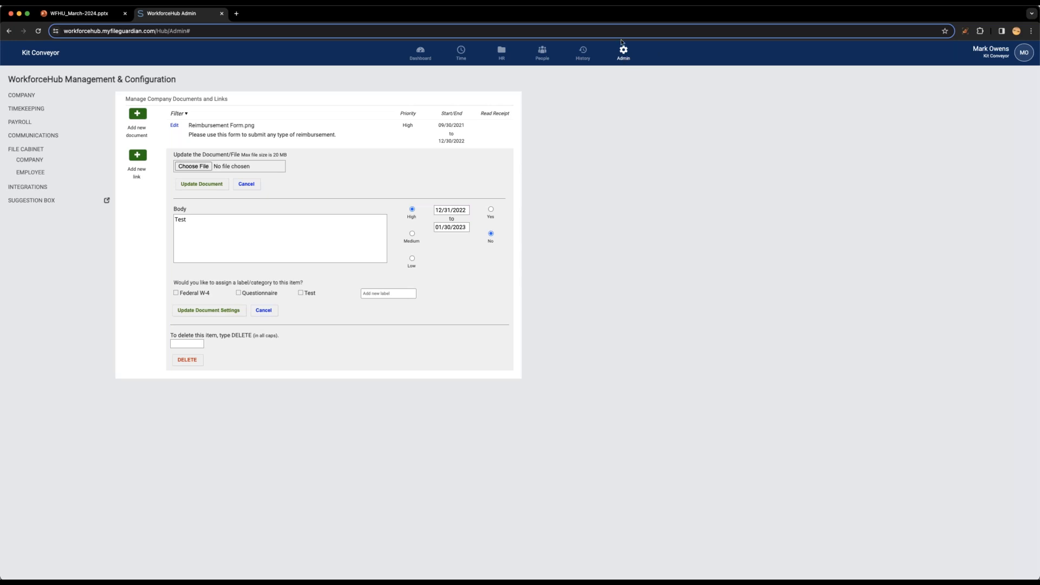
click(36, 160)
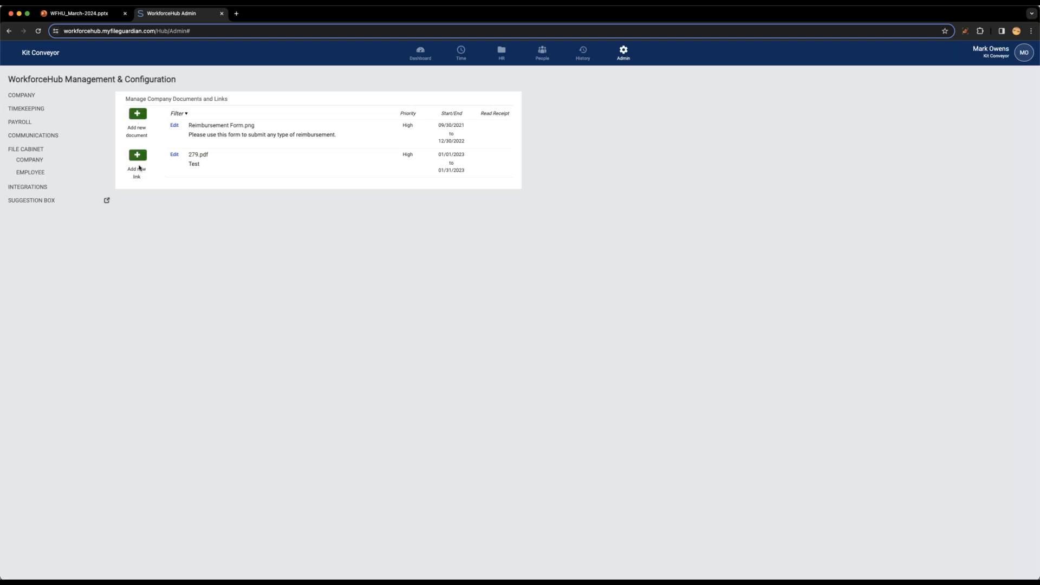
Examine the form for adding a new company link, including its website URL field, and cancel it.
click(138, 156)
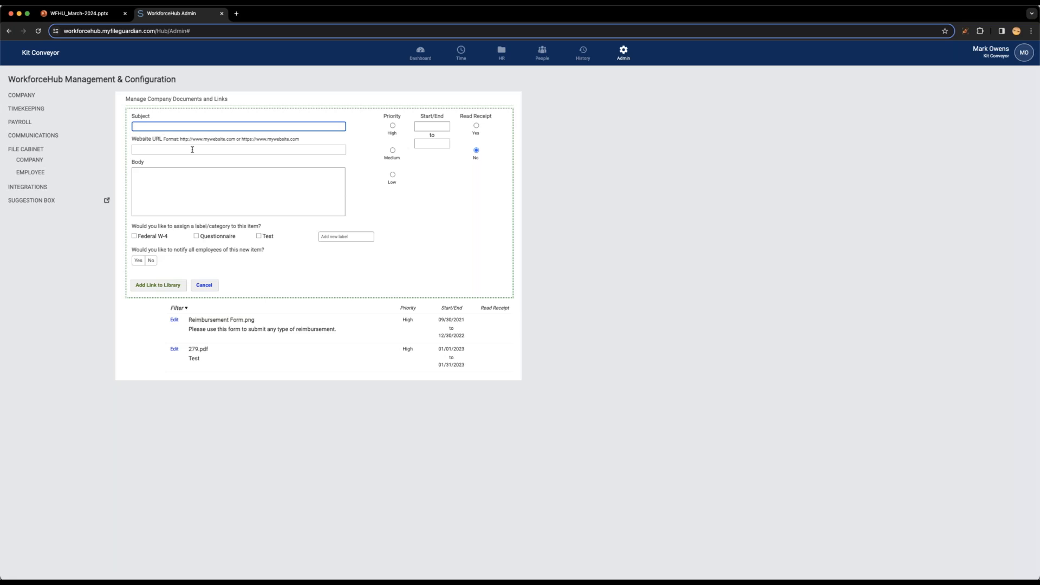
click(182, 149)
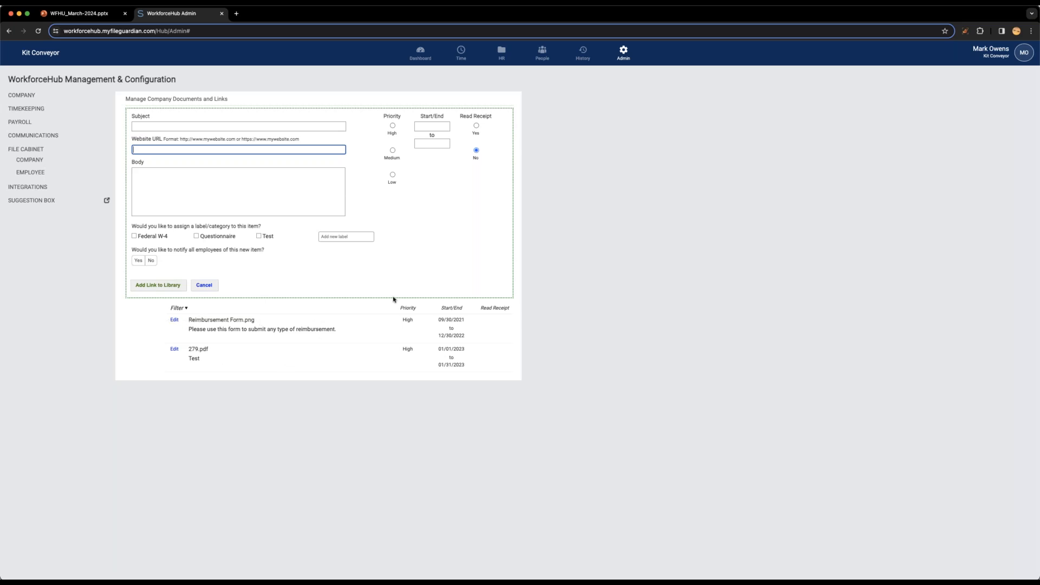
click(195, 283)
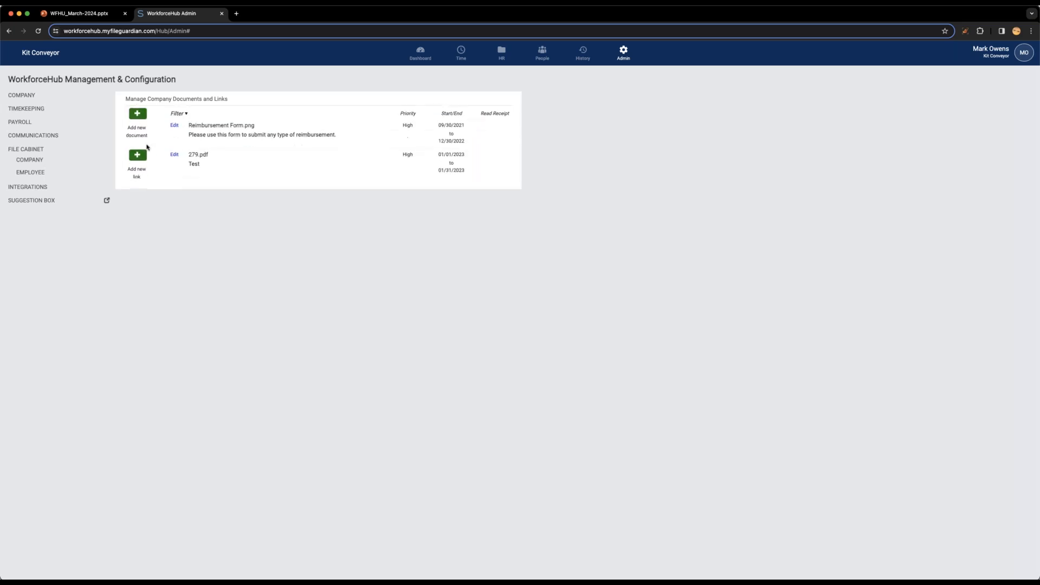
Examine the form for adding a new company document, and return to the HR custom field categories.
click(138, 114)
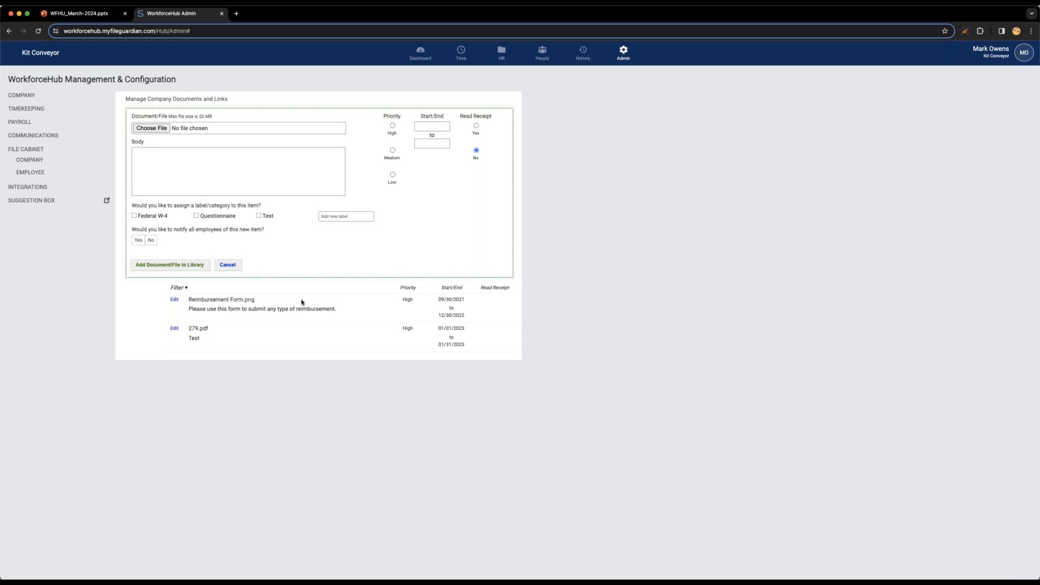
click(511, 59)
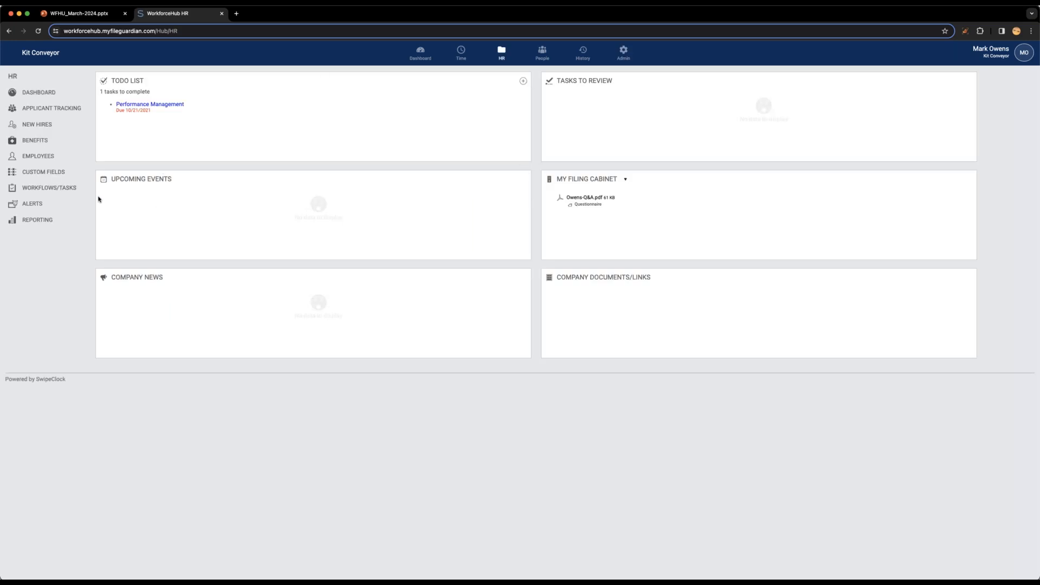
click(43, 172)
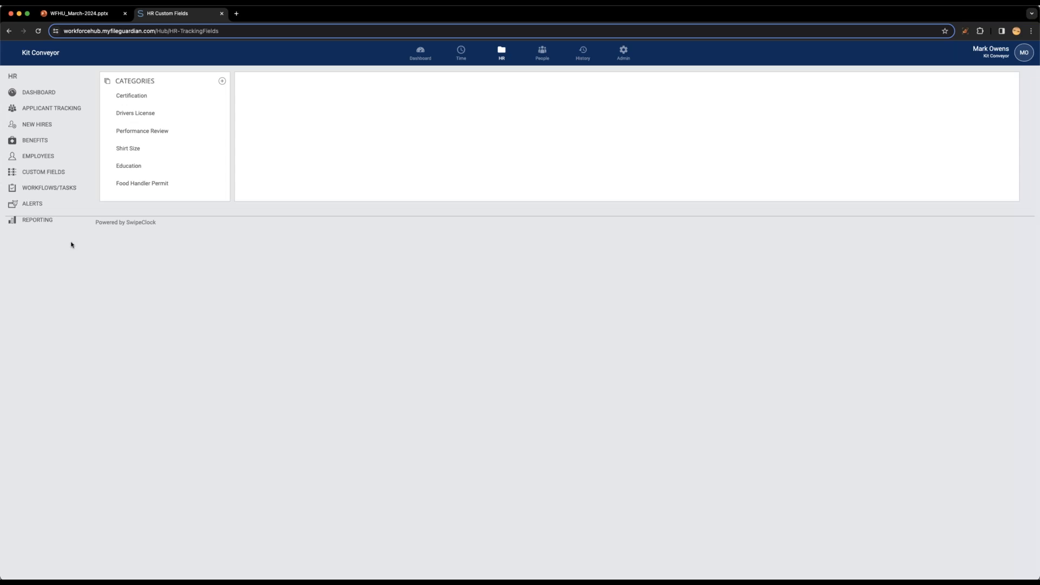
Open the main dashboard and examine the WorkforceHub Docs & Links section in its personal and all-documents views.
click(420, 53)
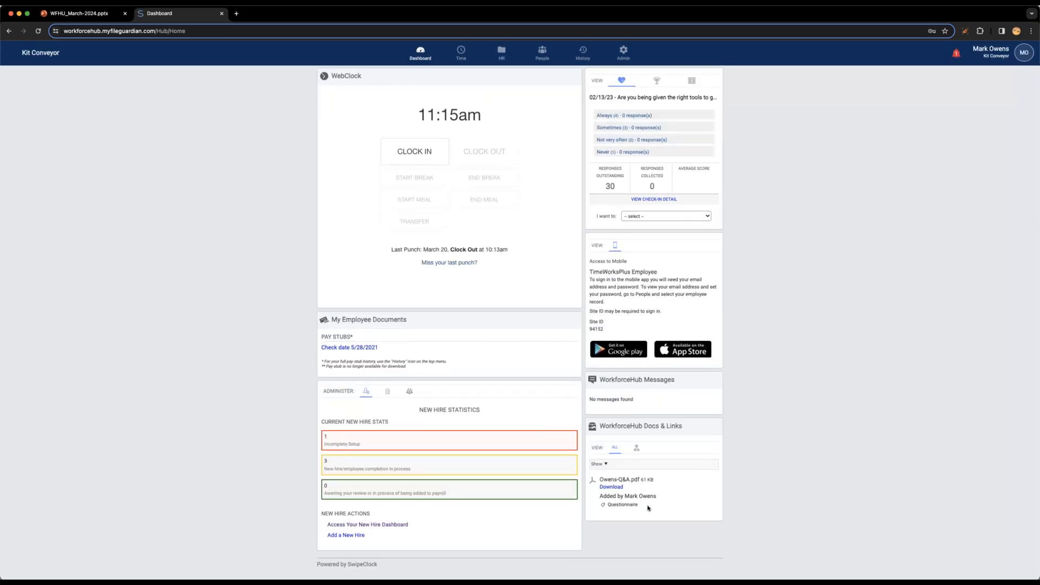
click(637, 450)
click(617, 450)
drag(689, 430, 621, 437)
click(734, 436)
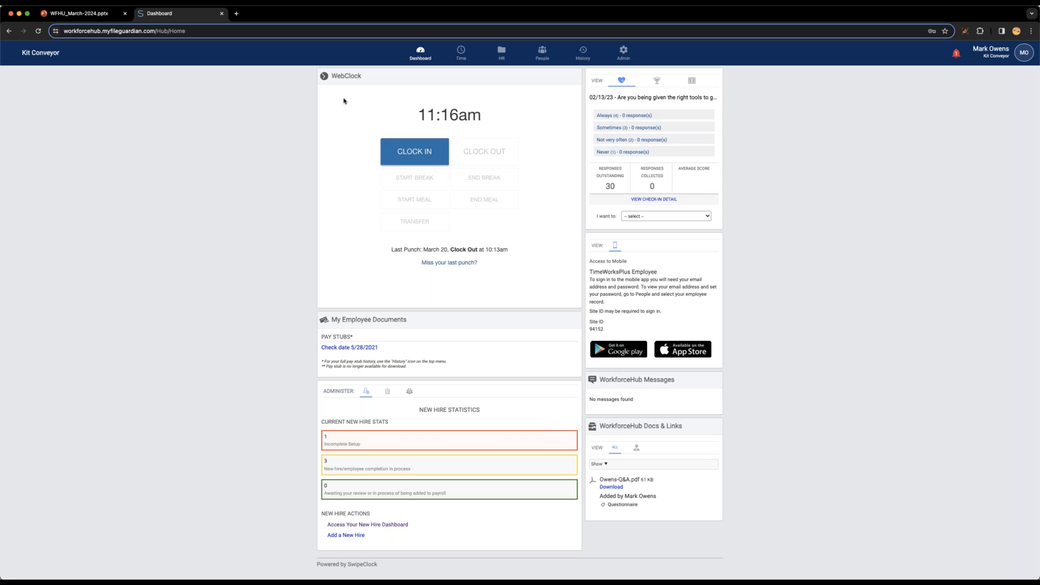
Start a new workflow campaign in the HR Workflows/Tasks area and name it Employee Handbook 2024.
click(503, 56)
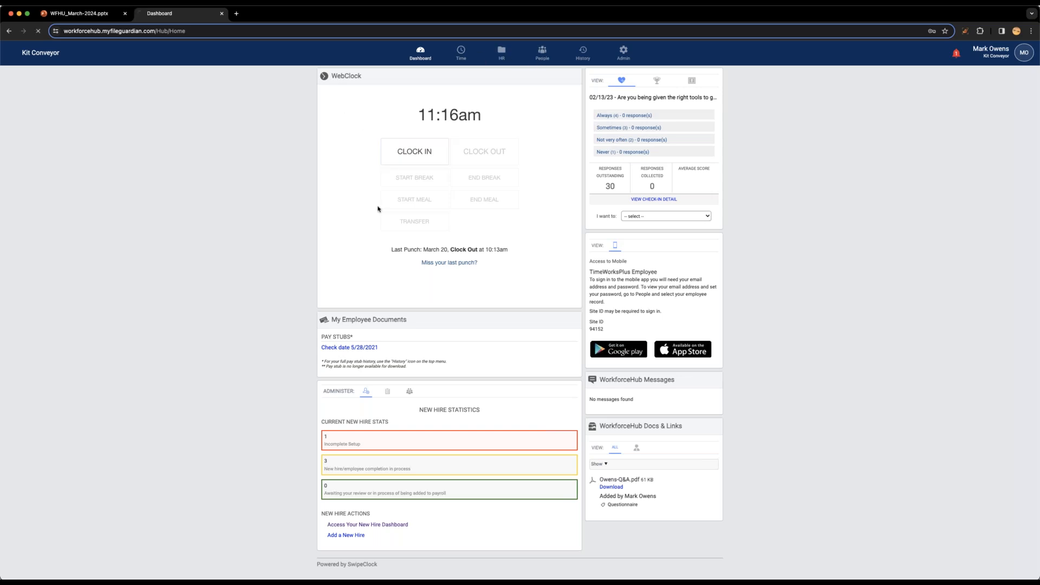
click(59, 192)
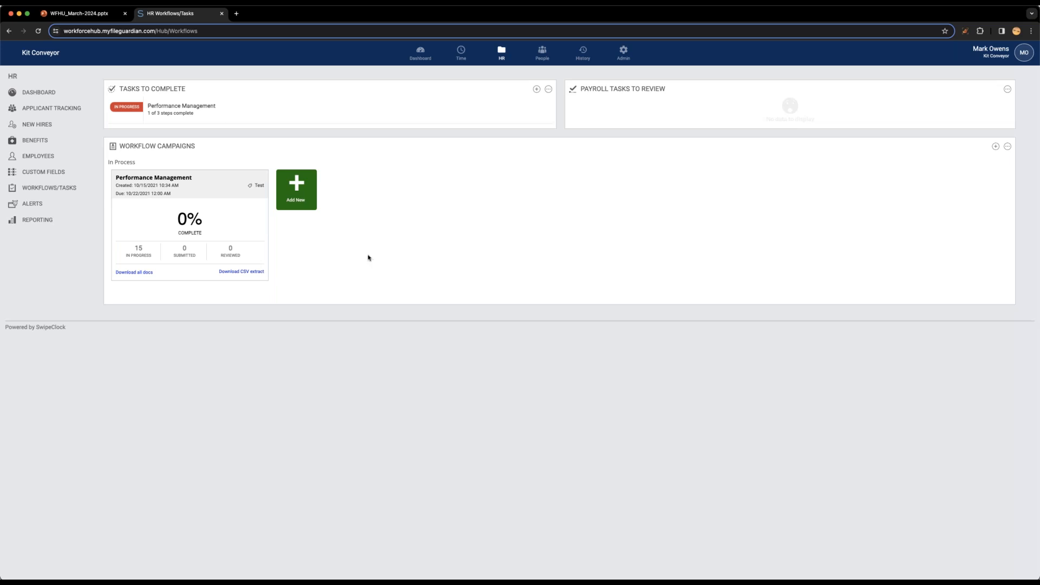
click(300, 196)
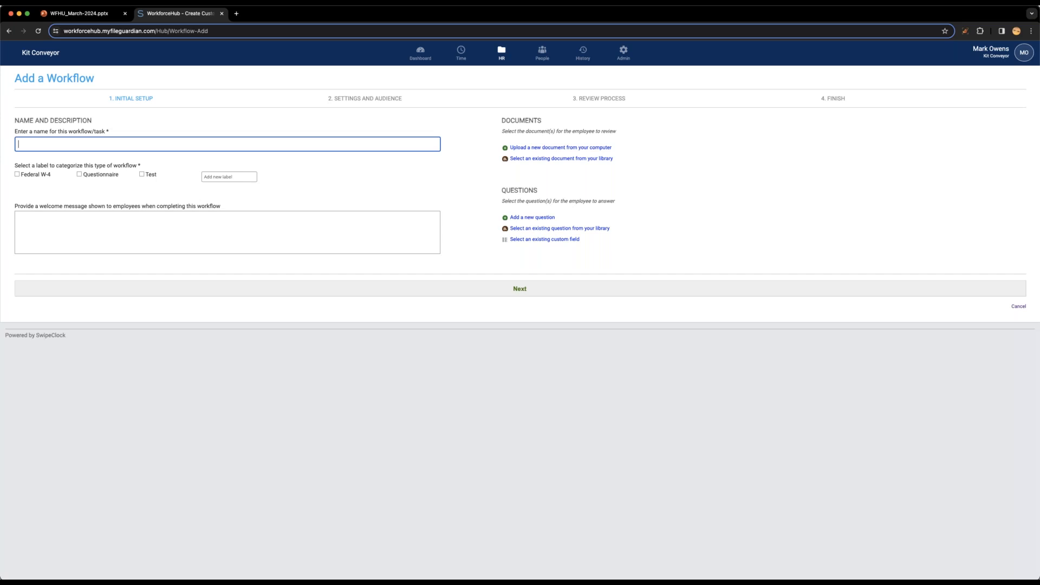
text(Emploueyee Handbook 2024)
scroll(230, 204, right, 1)
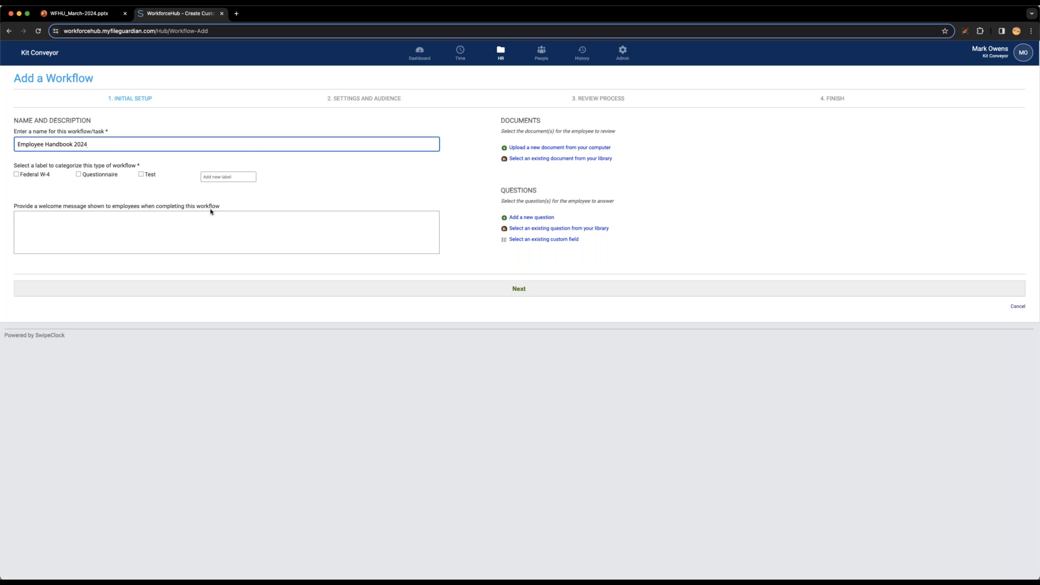
Add the new label Handbook to the workflow and enter the welcome message "Please read and sign off on the handbook".
click(230, 179)
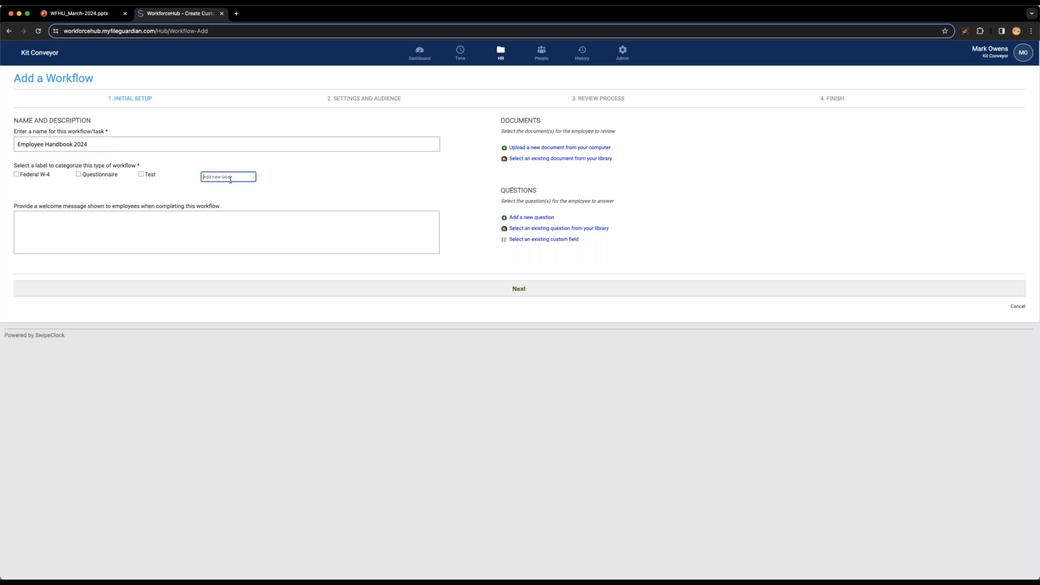
text(Handbook)
click(173, 242)
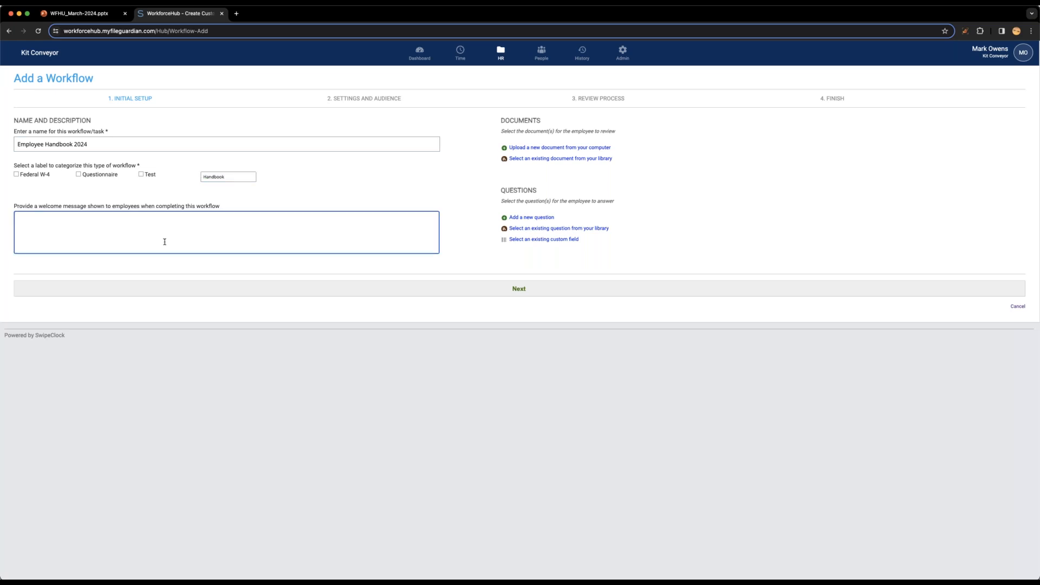
text(Please read and sign off on the handbokok)
Examine the workflow's existing document library and the new document upload form, closing both without adding anything.
click(534, 161)
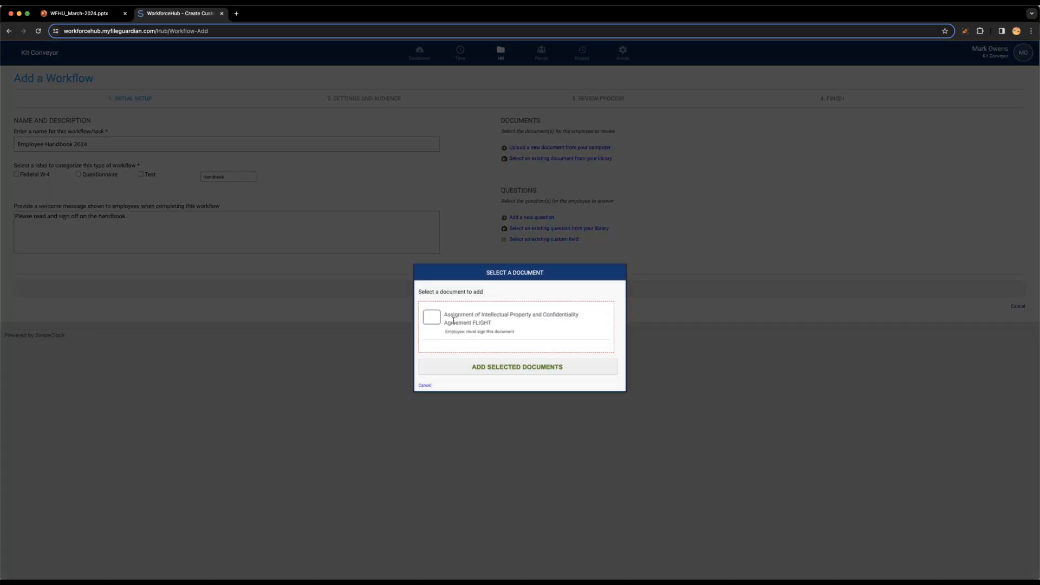
click(428, 385)
click(559, 147)
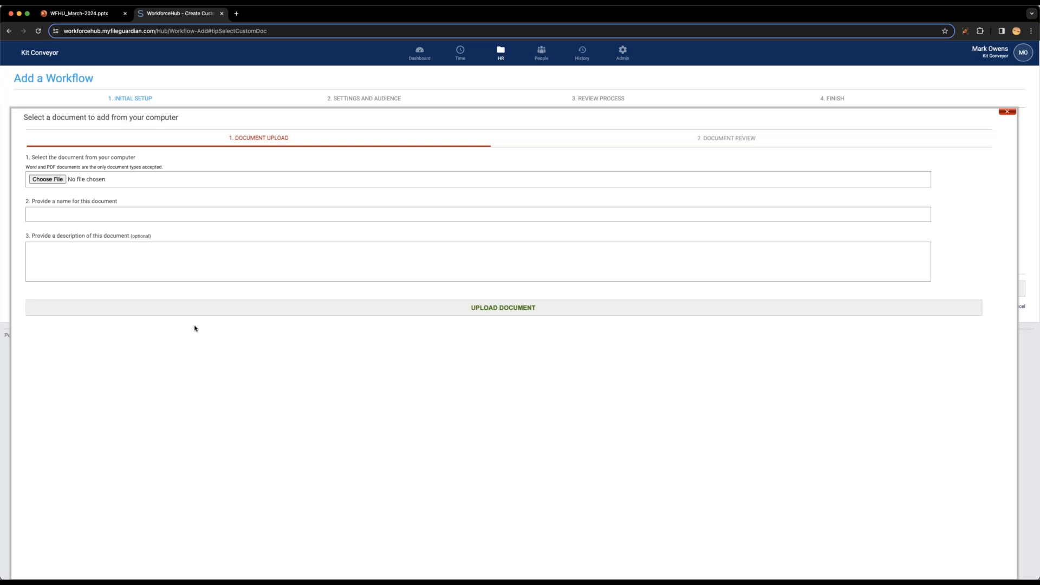
click(1007, 111)
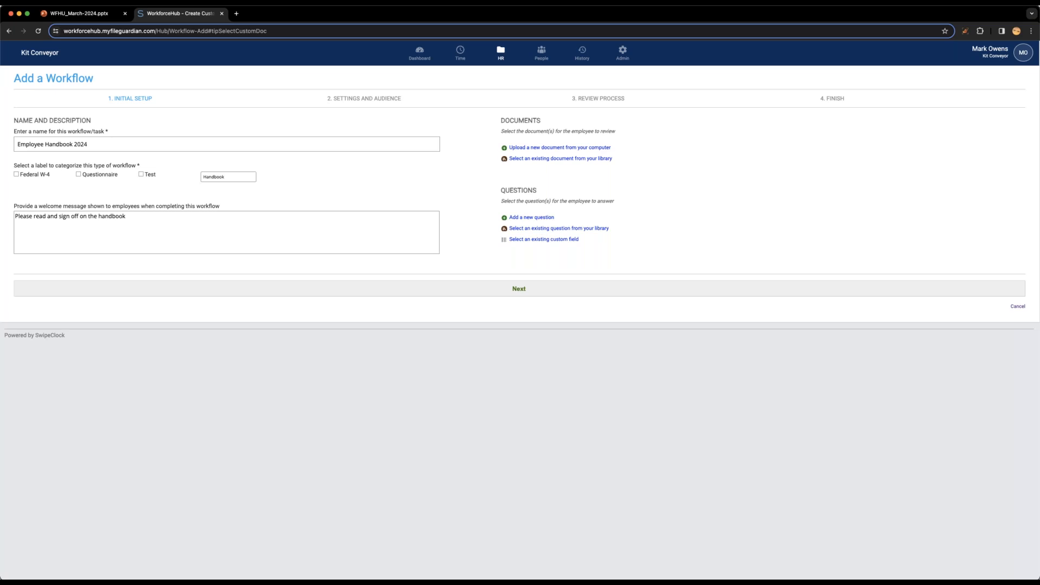
Examine the custom fields and library questions available for the workflow, cancelling both selections.
click(537, 243)
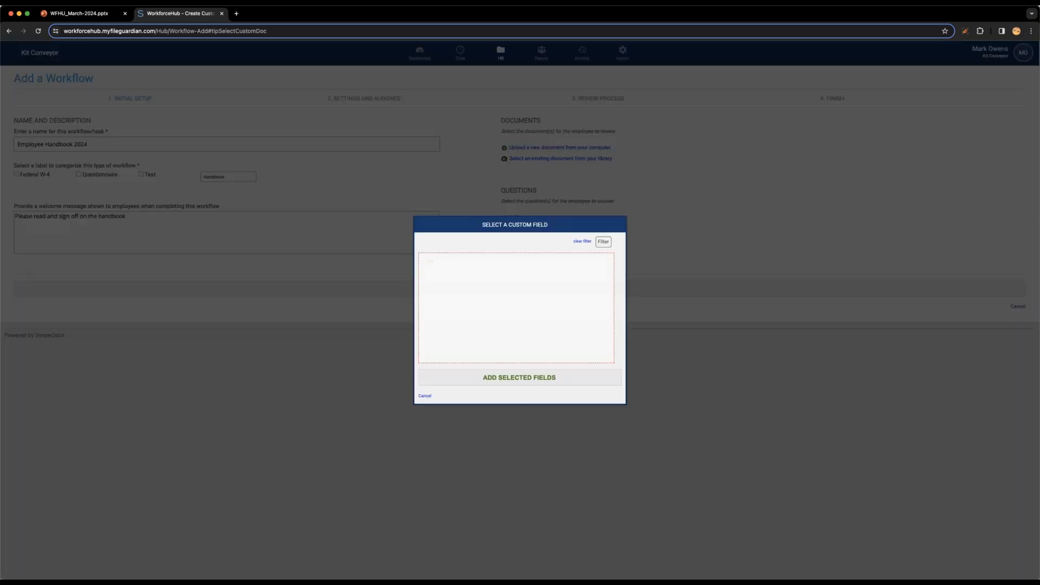
scroll(523, 309, down, 3)
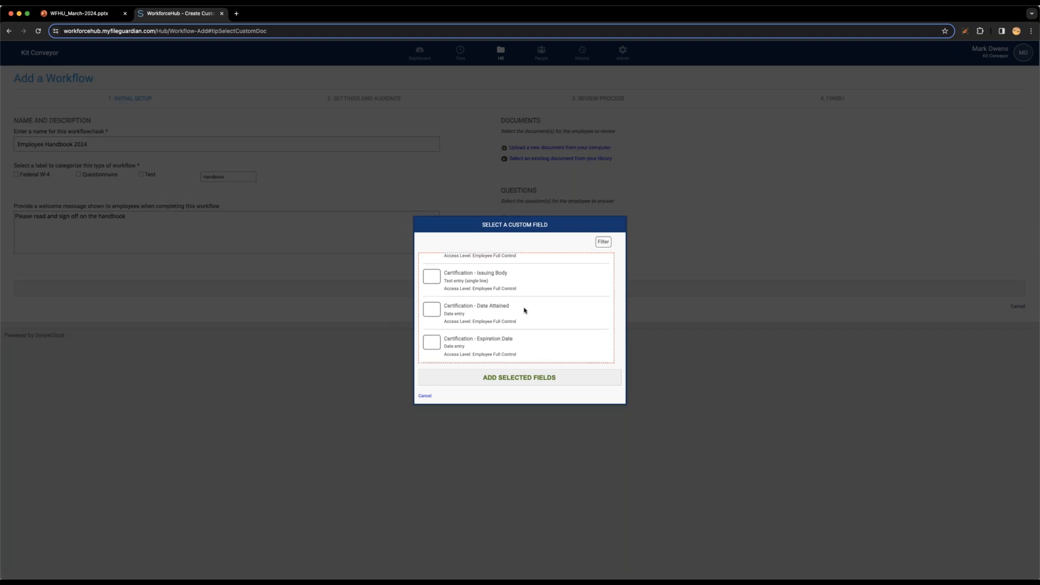
scroll(521, 311, down, 4)
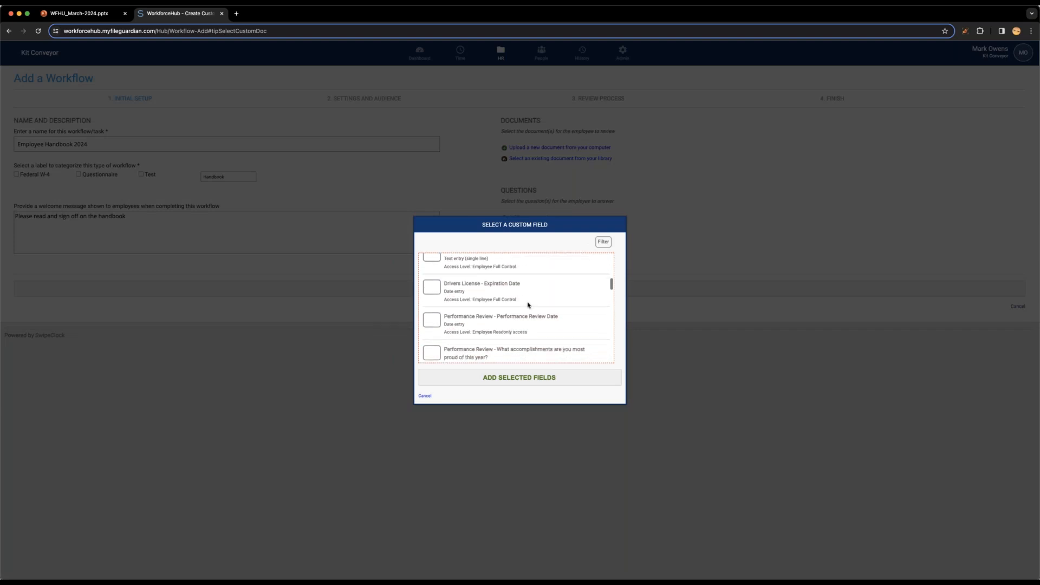
scroll(528, 305, down, 2)
scroll(530, 304, down, 3)
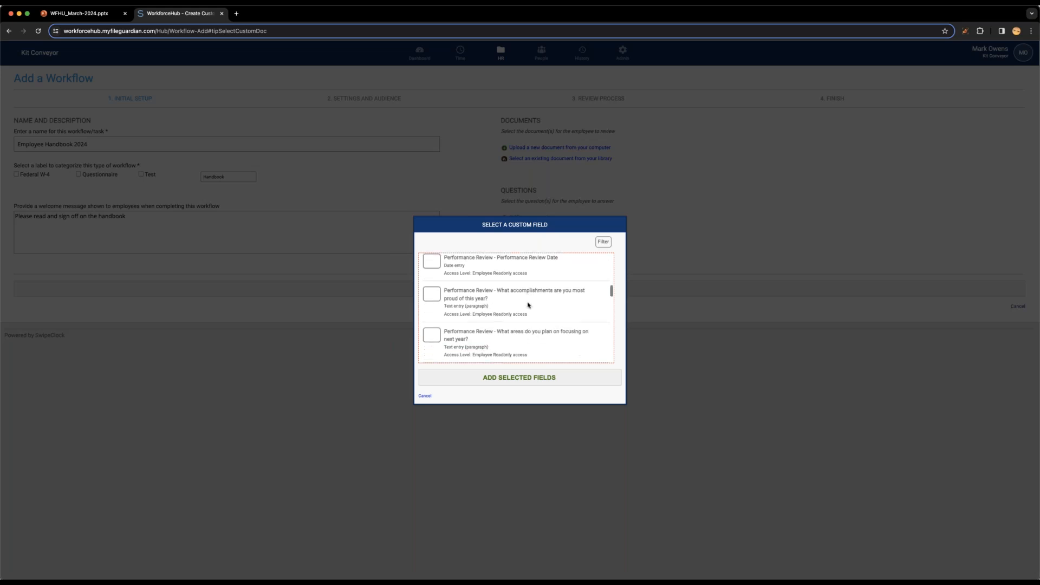
scroll(492, 306, up, 3)
scroll(516, 307, down, 5)
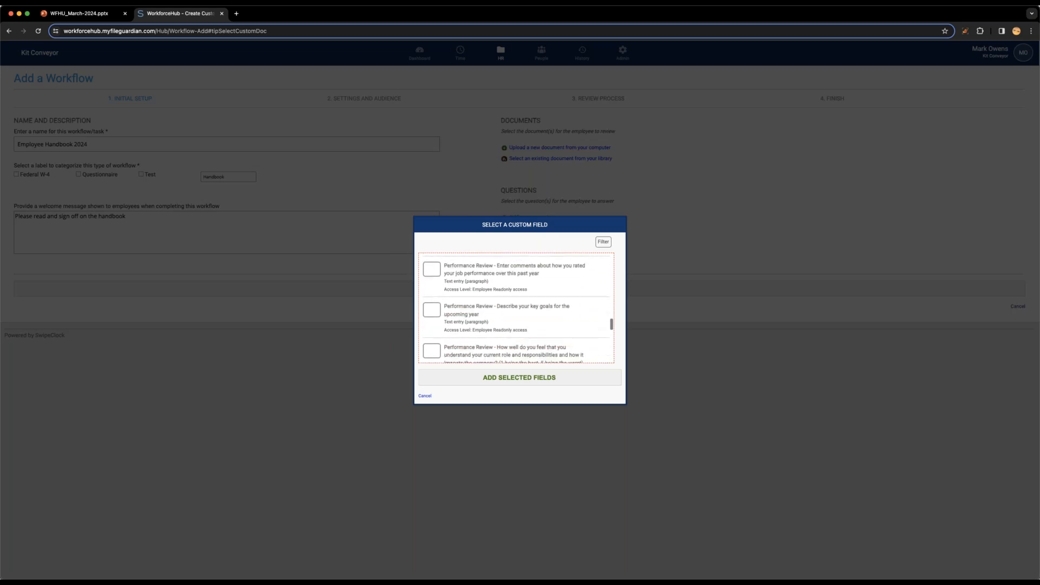
scroll(517, 308, down, 1)
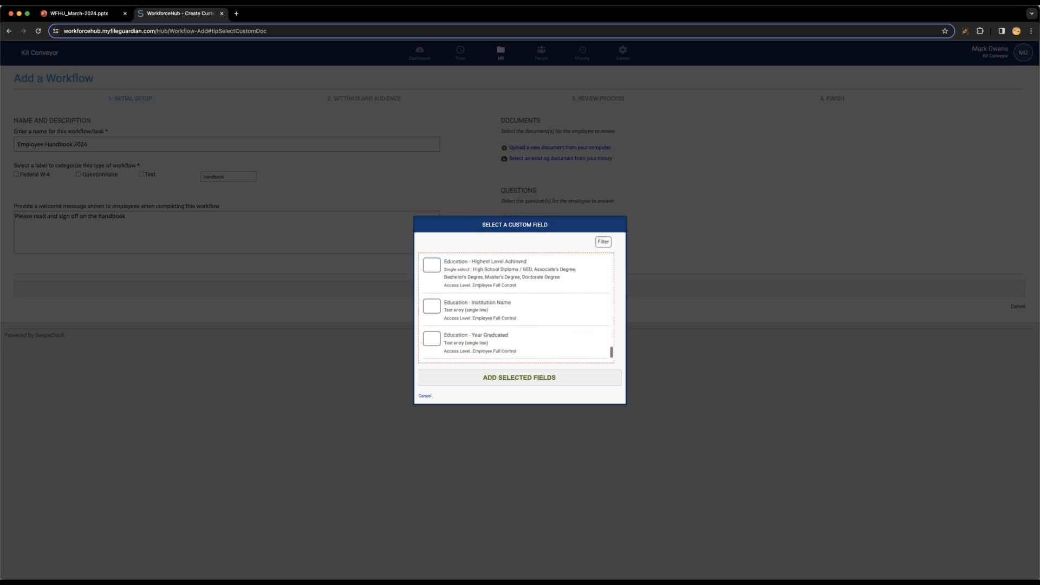
scroll(553, 309, down, 2)
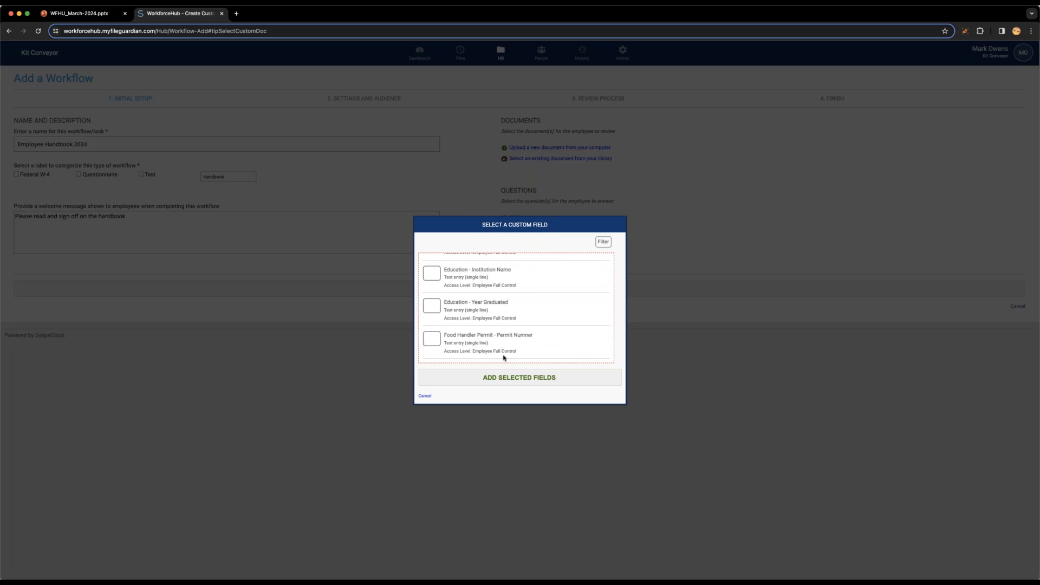
click(425, 396)
click(539, 228)
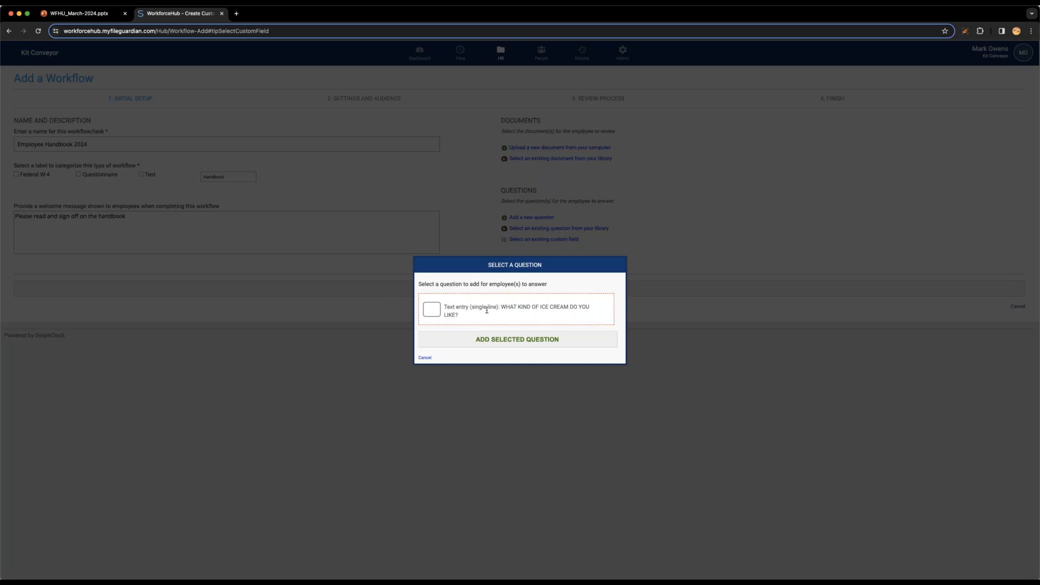
click(425, 357)
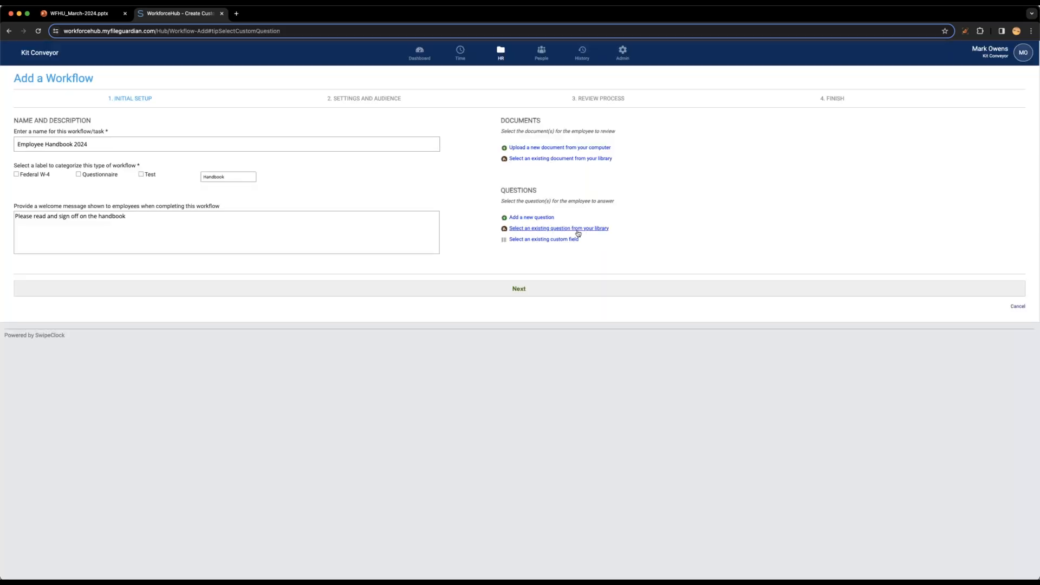
Add a new Yes/No question to the workflow with the text "Have you read the Handbook".
click(540, 218)
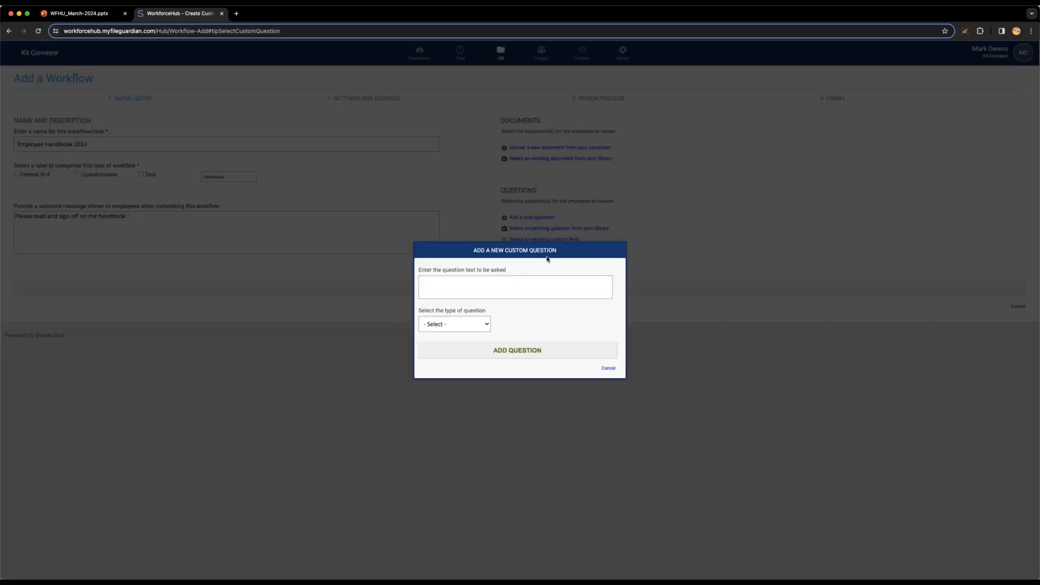
click(484, 285)
text(Have yo)
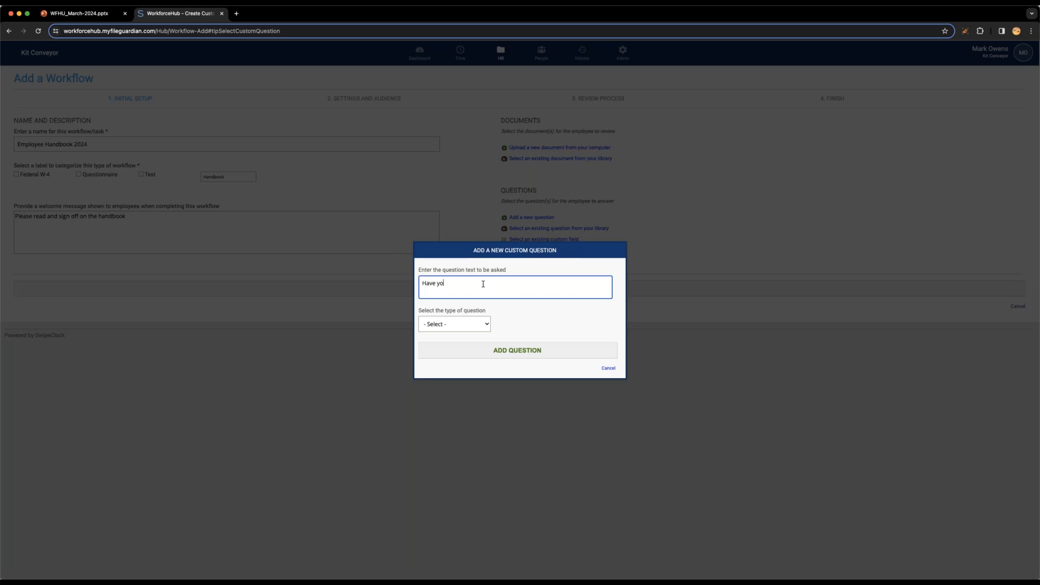
text(u read the Handbook)
click(466, 324)
click(481, 365)
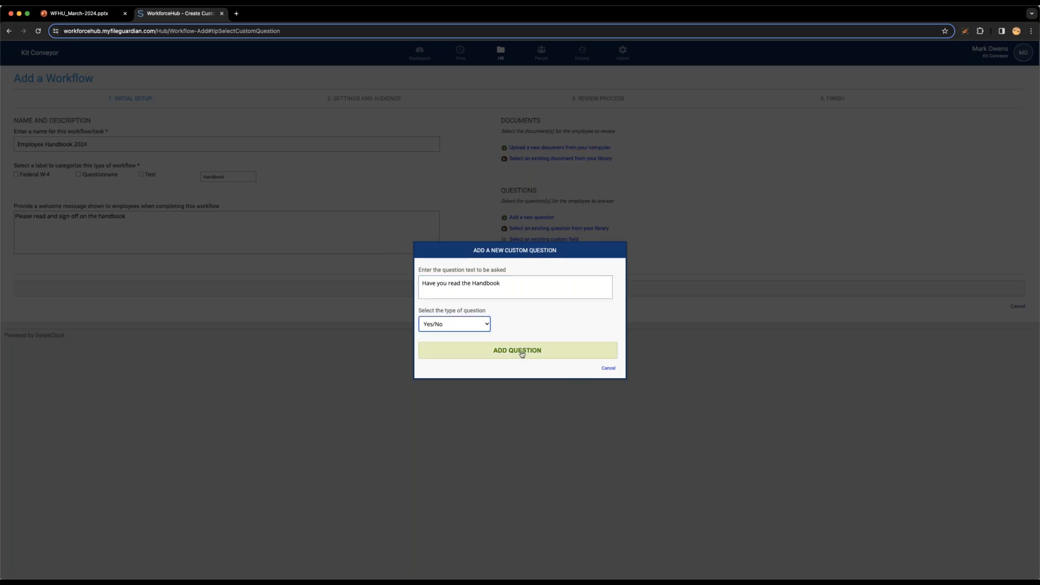
click(521, 353)
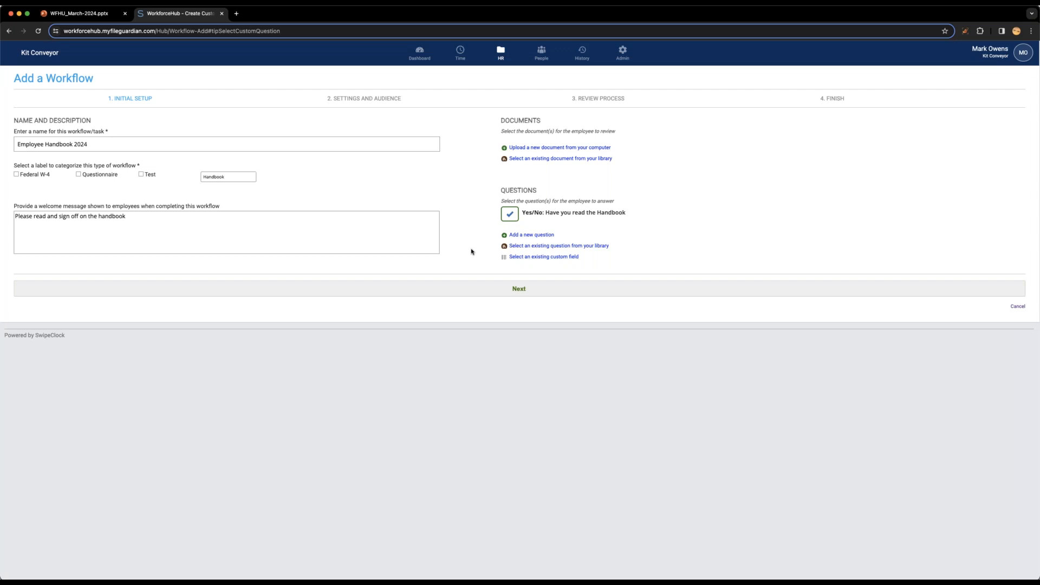
Proceed to the workflow's settings, disallow optional supporting document uploads, and set the due date to 03/29/2024.
click(503, 292)
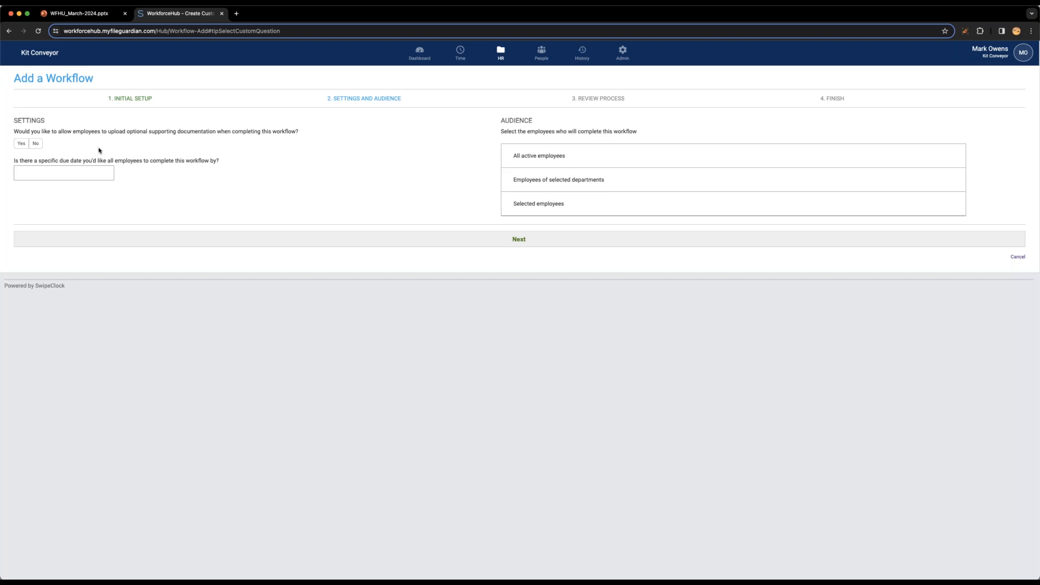
click(35, 144)
click(64, 170)
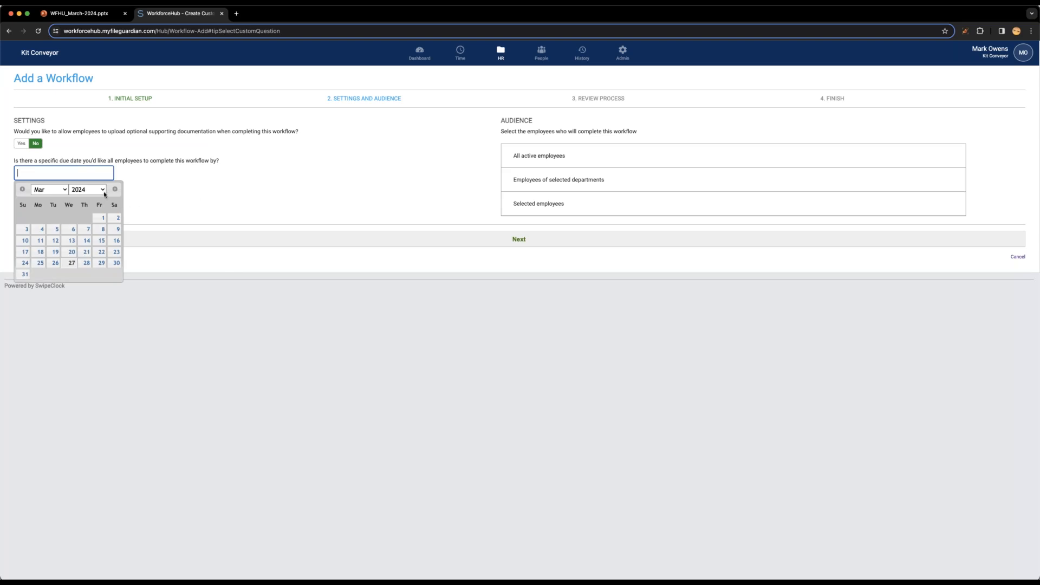
click(99, 264)
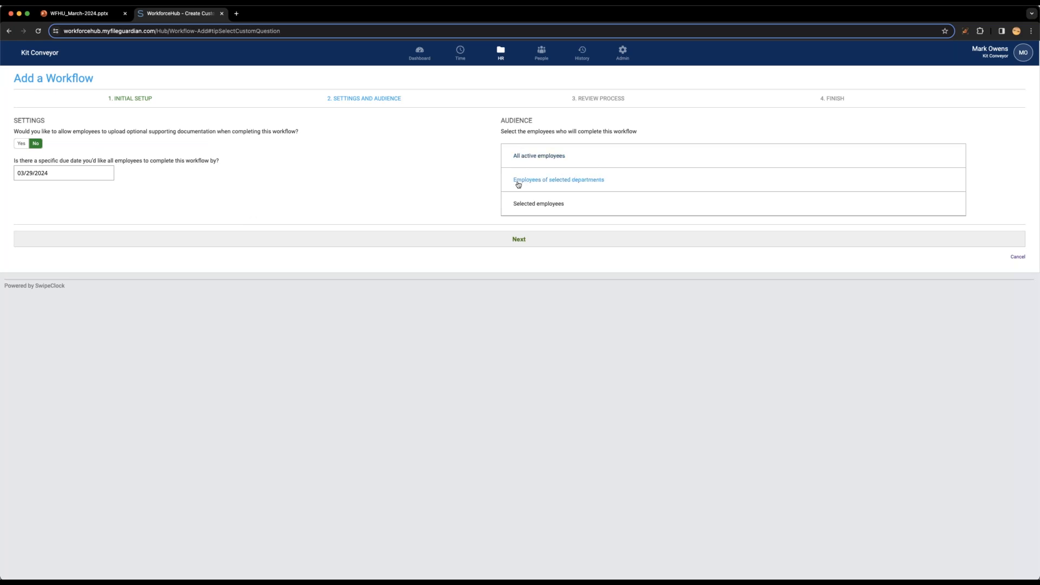
Review the selected-departments and selected-employees audience options, and set the workflow's audience to all active employees.
click(588, 185)
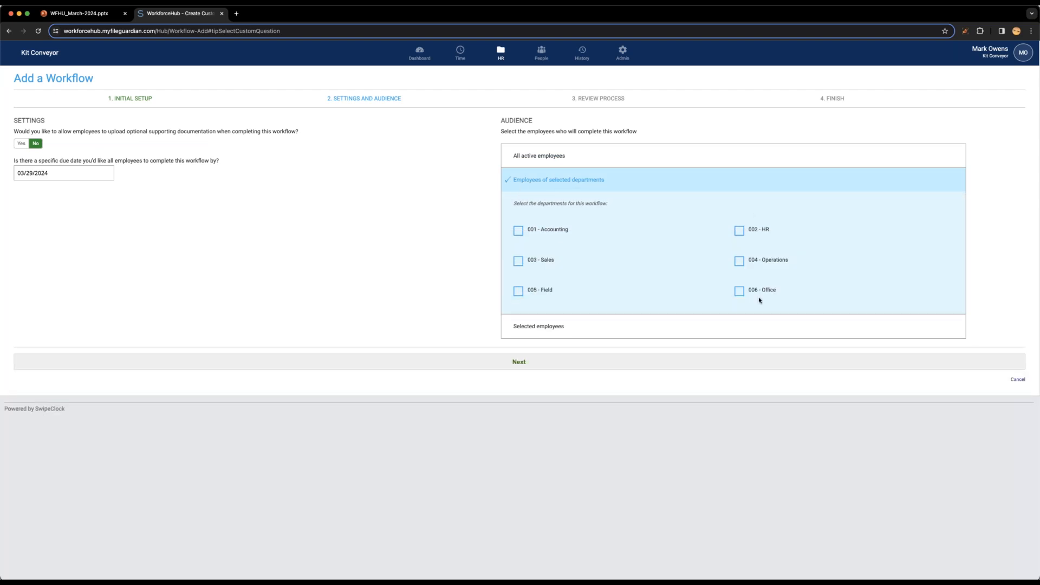
click(544, 327)
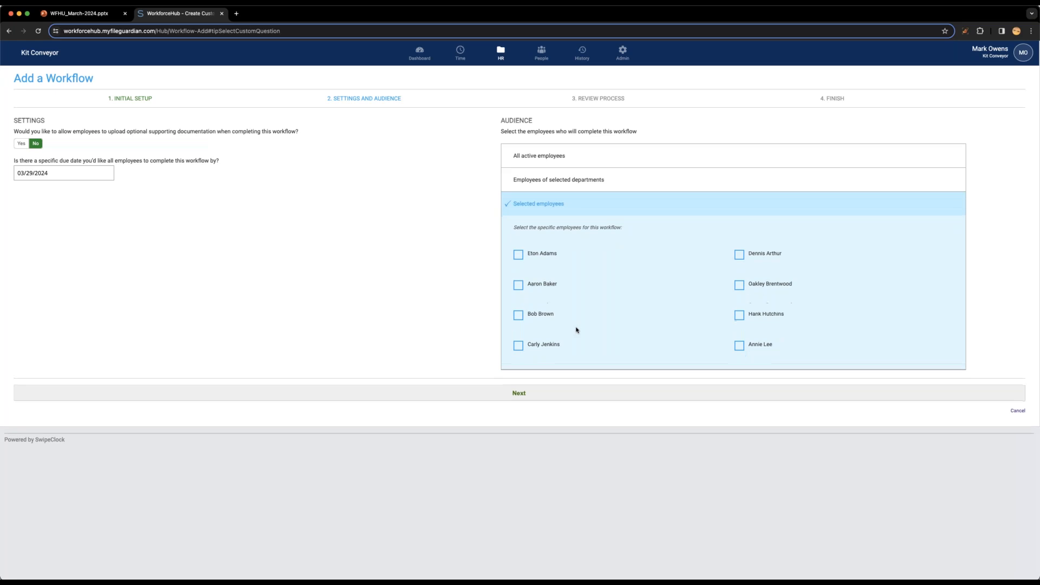
scroll(636, 291, down, 5)
scroll(637, 291, up, 5)
click(575, 179)
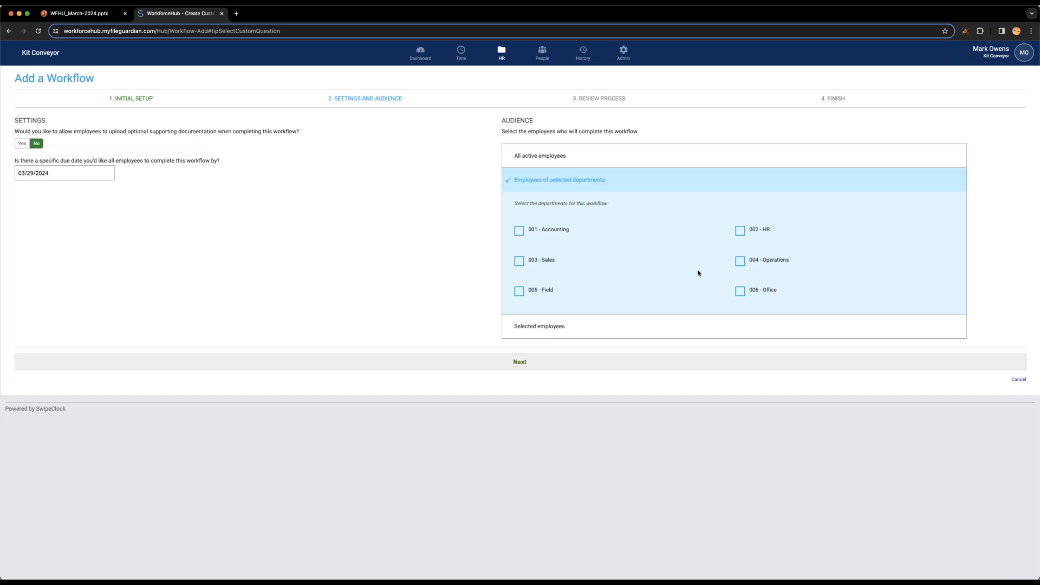
click(551, 328)
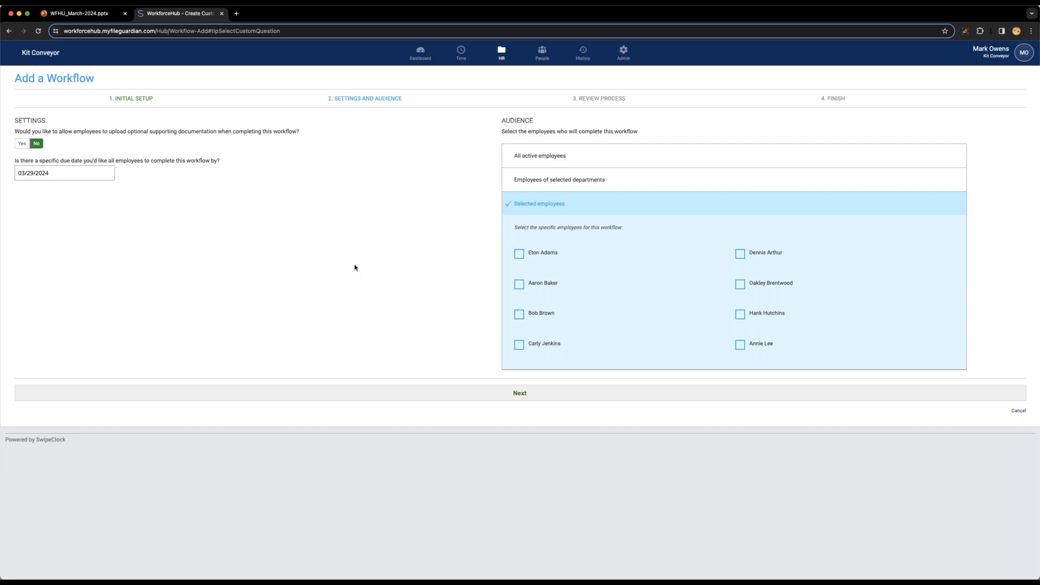
click(534, 158)
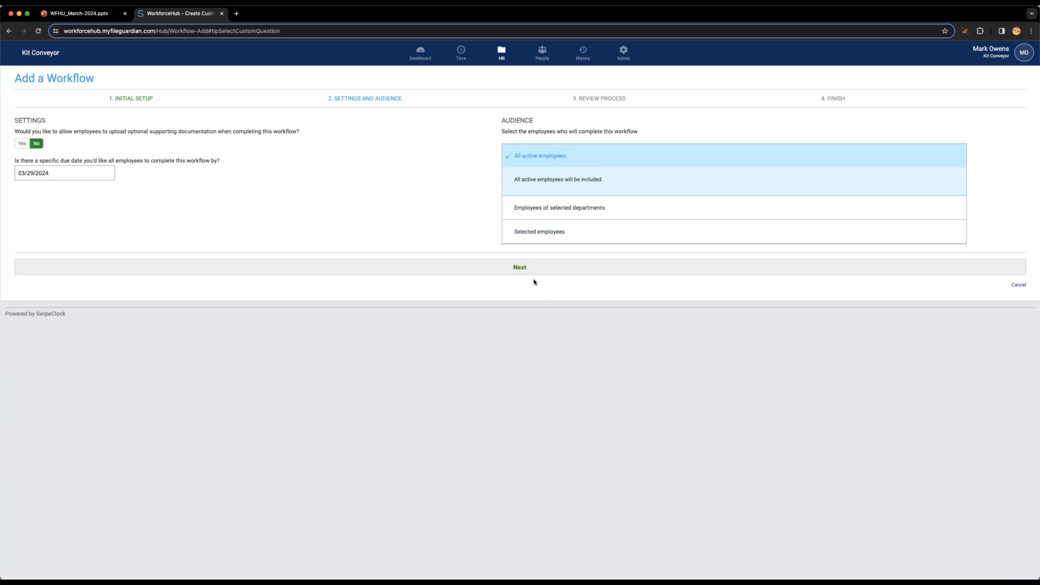
Proceed to the workflow's review process, require a review of each completed employee workflow, and choose all administrators as reviewers.
click(518, 272)
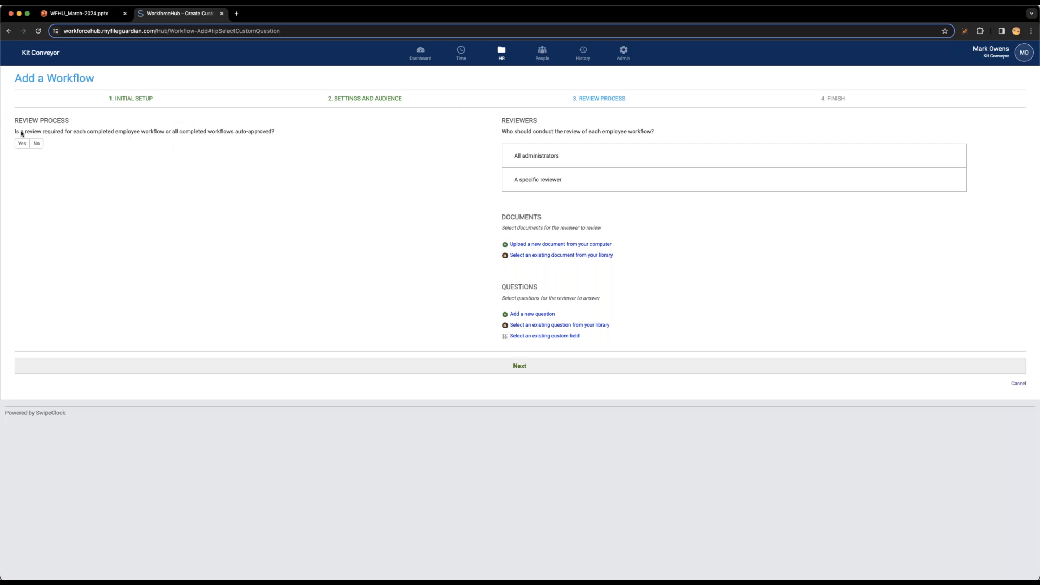
drag(18, 131, 130, 132)
click(170, 171)
click(22, 144)
click(541, 158)
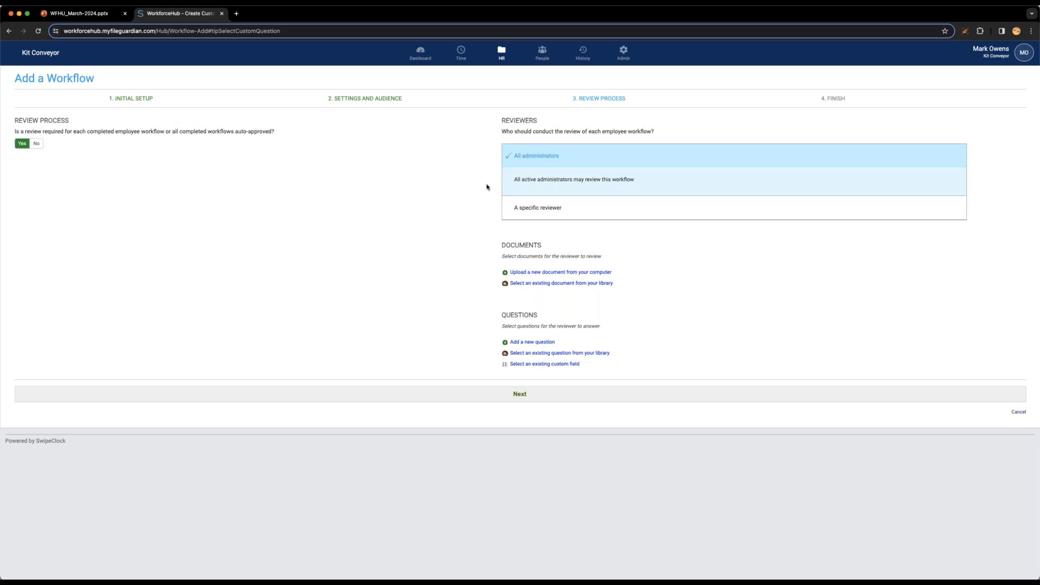
Switch the workflow's reviewer to a specific person, the second name in the second column, and complete the workflow's creation.
click(547, 208)
scroll(641, 262, down, 3)
scroll(696, 332, up, 3)
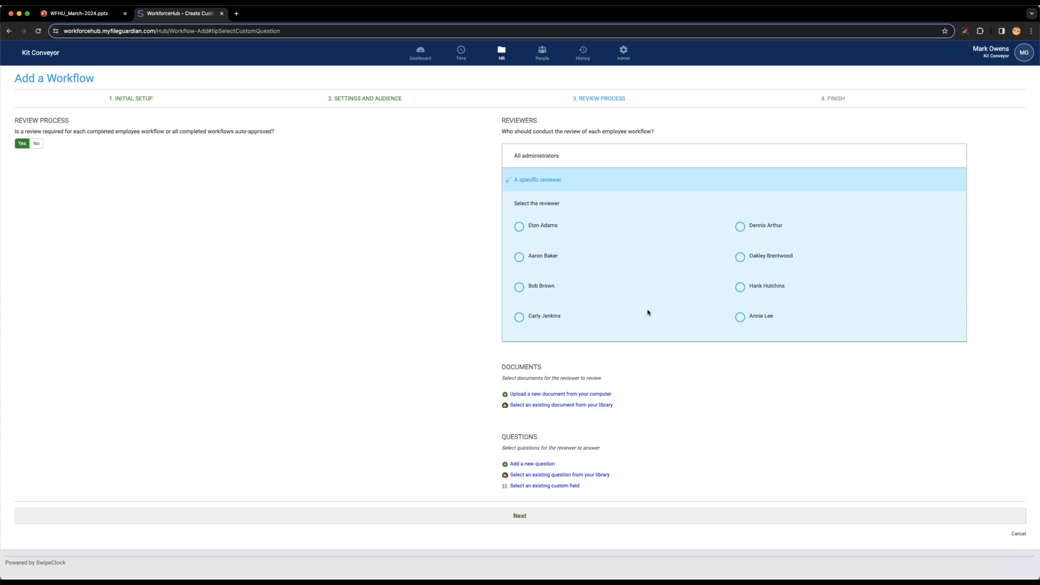
click(743, 259)
click(527, 514)
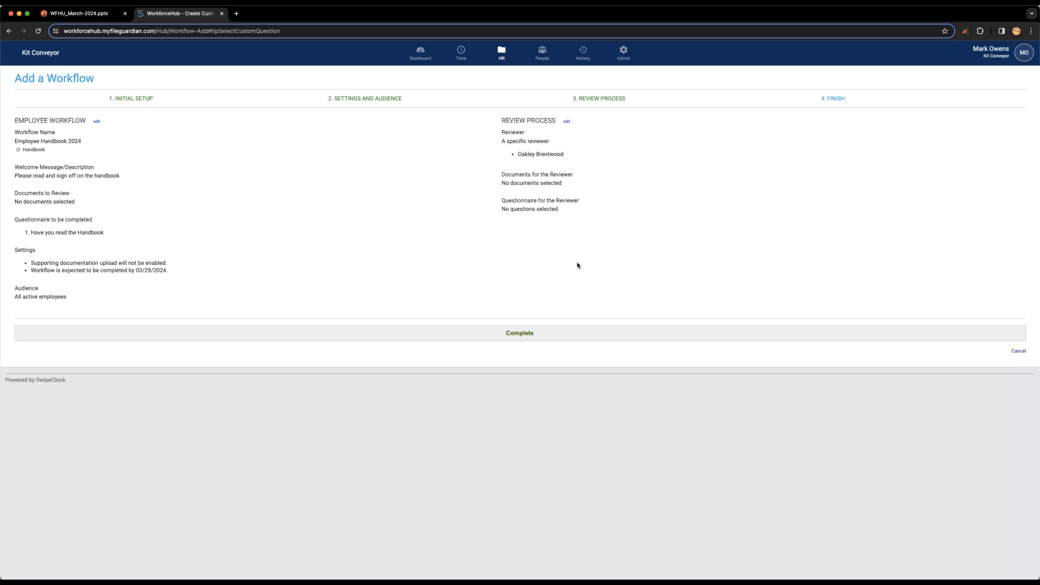
click(529, 334)
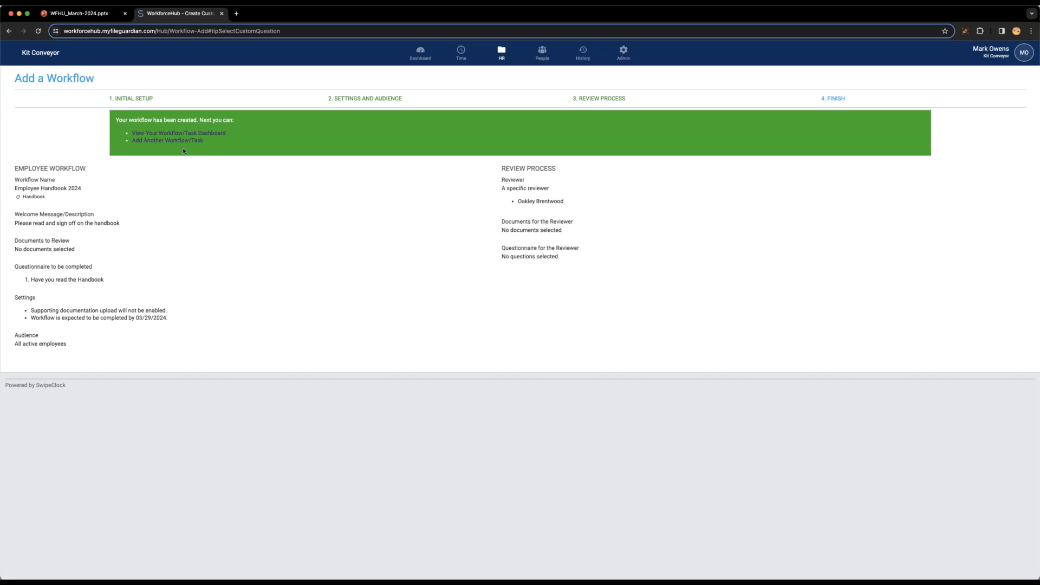
Open the Employee Handbook 2024 campaign from the workflow dashboard and examine each employee's completion progress.
click(211, 135)
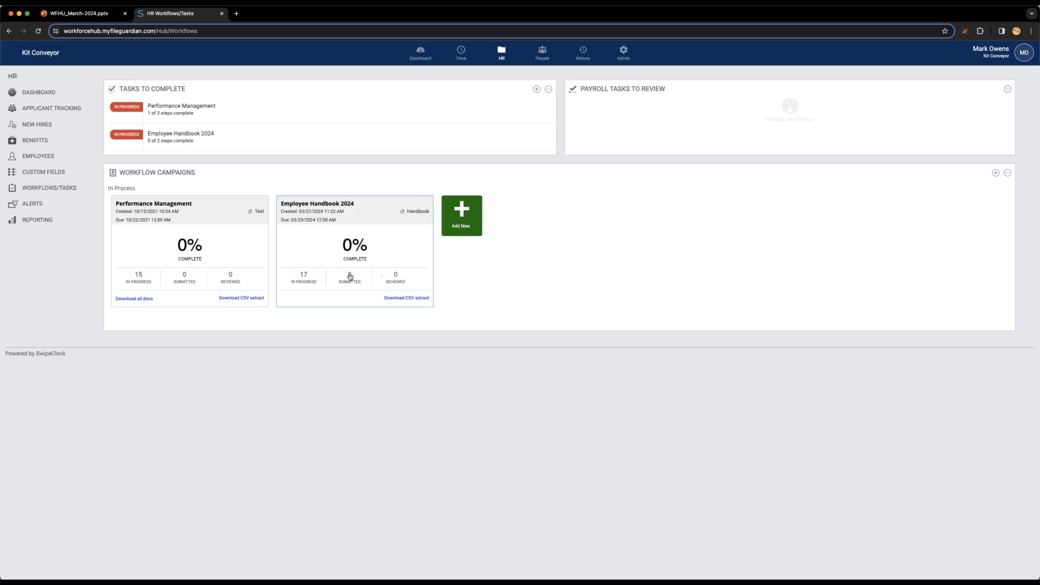
click(332, 250)
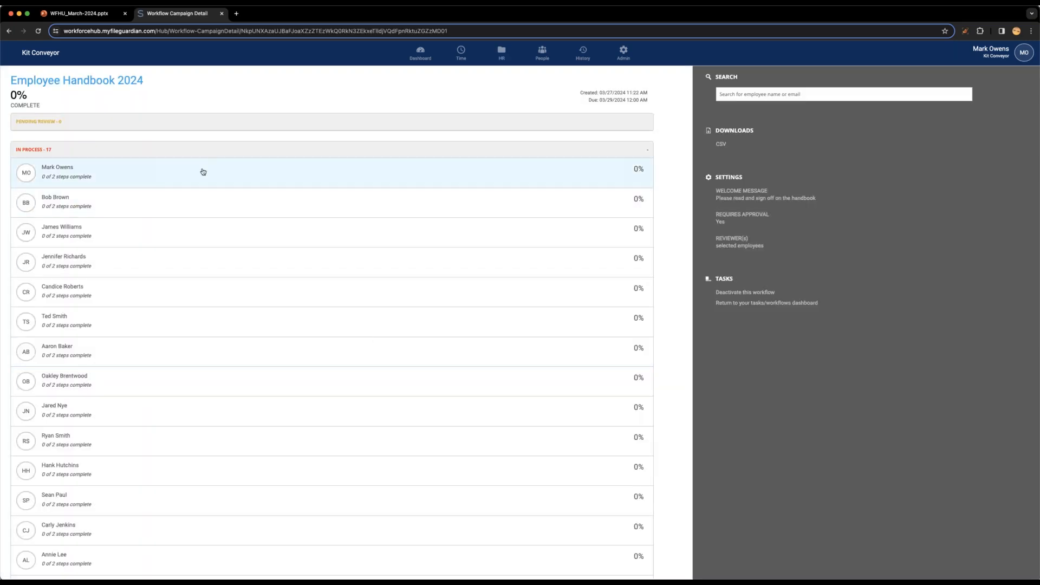
scroll(189, 486, down, 5)
scroll(265, 350, up, 5)
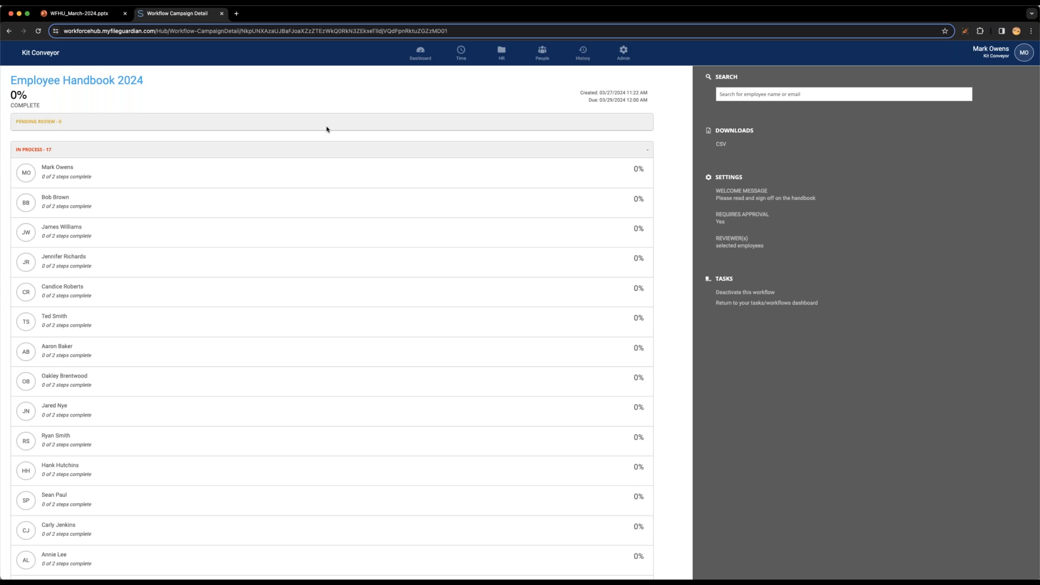
scroll(404, 330, down, 5)
scroll(397, 109, up, 5)
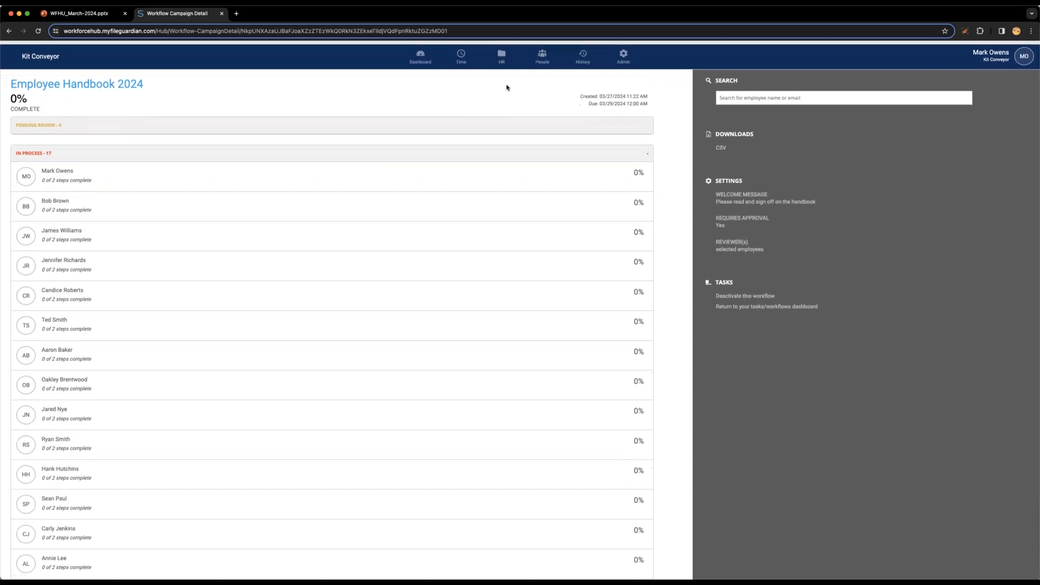
Check the to-do list on the HR dashboard and the tasks to complete under Workflows/Tasks for the Employee Handbook 2024 assignment.
click(512, 56)
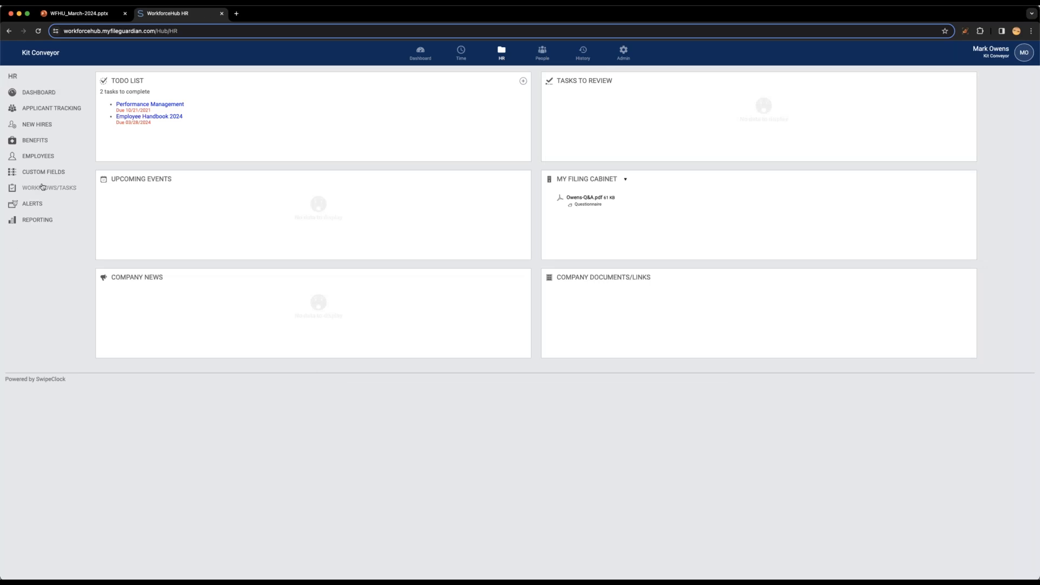
click(49, 188)
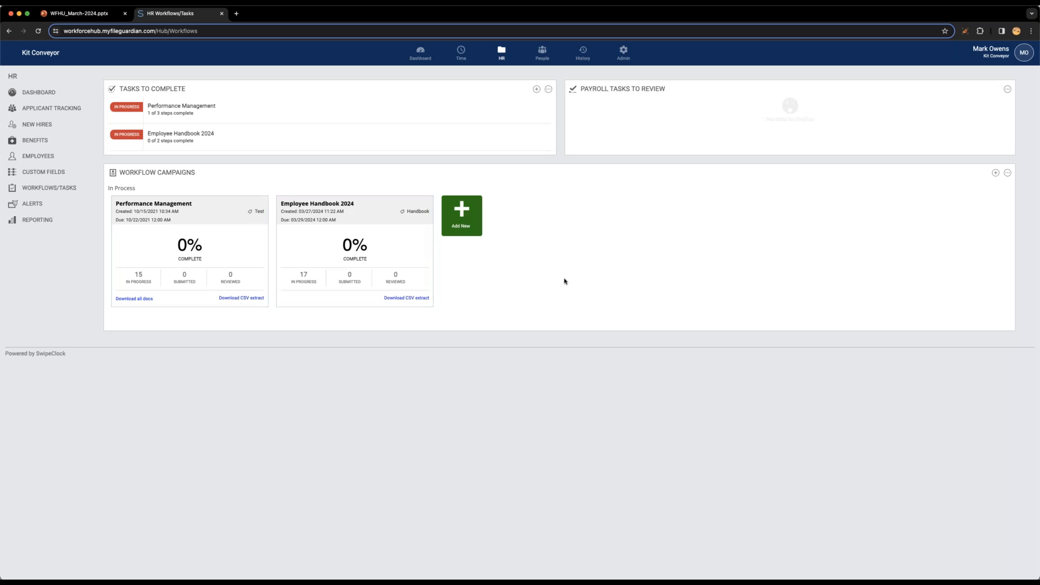
click(46, 92)
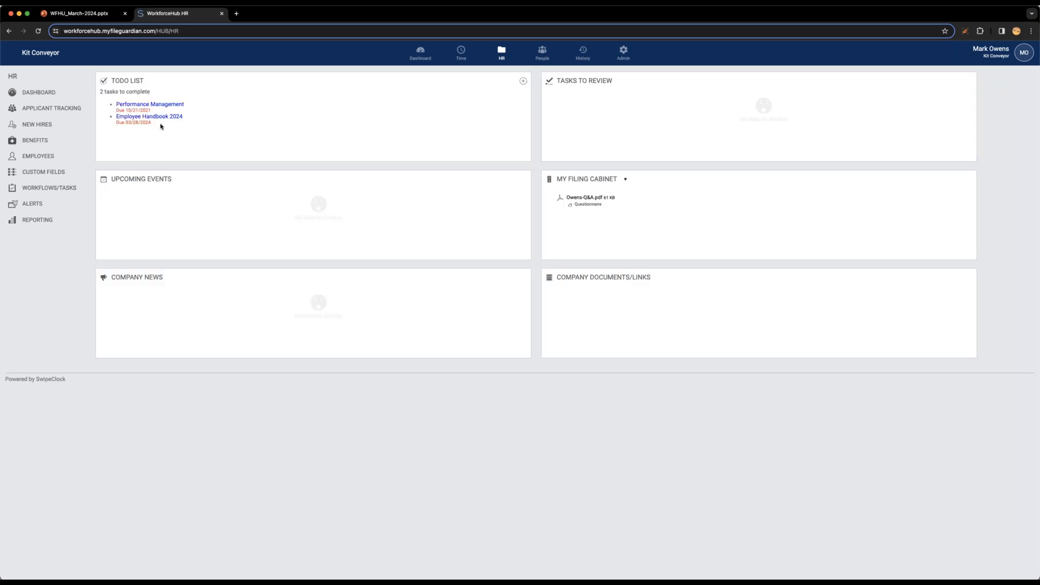
click(43, 187)
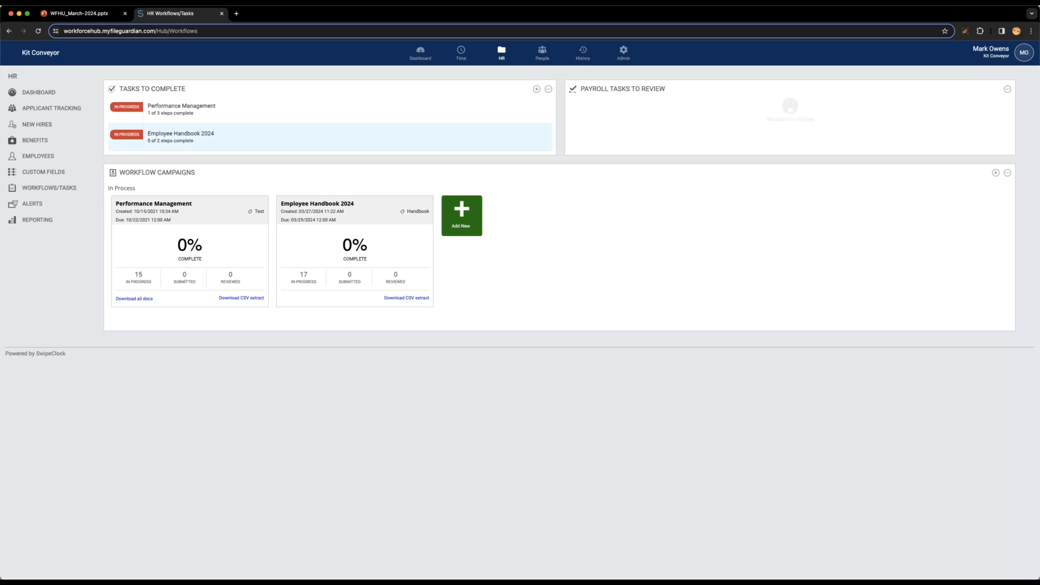
Check the WorkforceHub alerts on the main dashboard for outstanding tasks, and return to the HR Workflows/Tasks page.
click(427, 59)
click(957, 54)
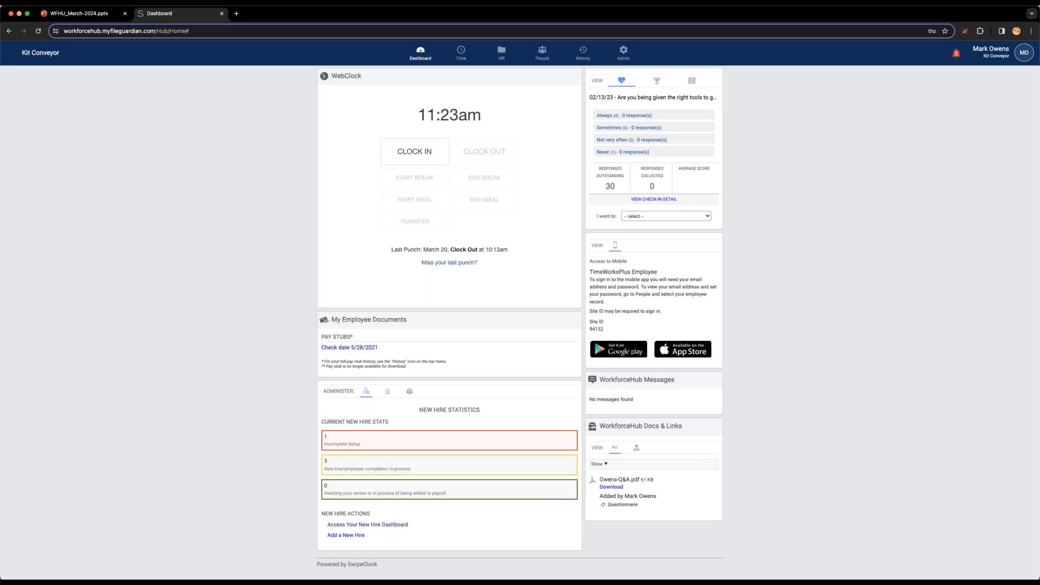
mouse_move(955, 59)
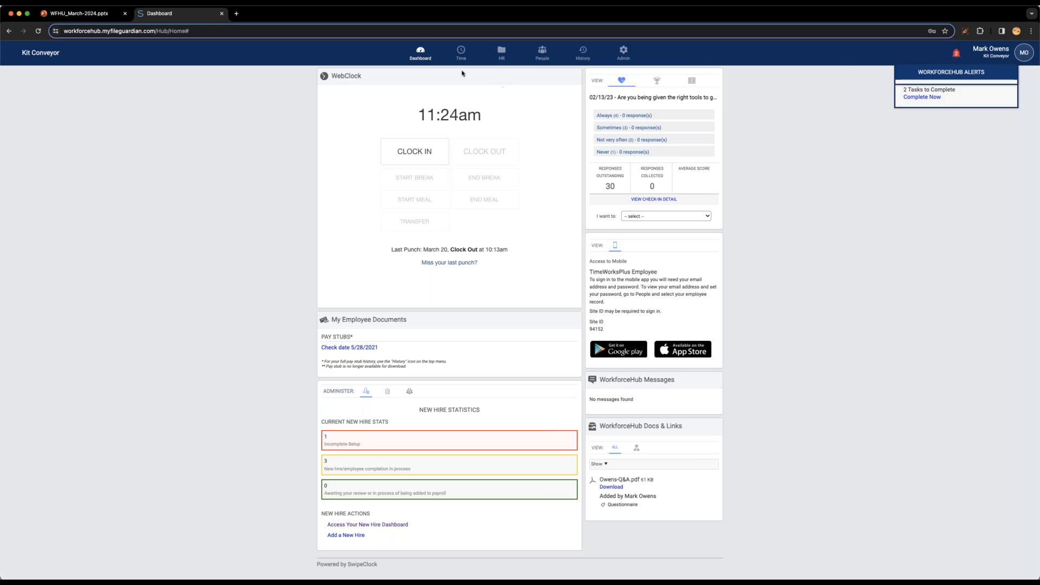
click(502, 53)
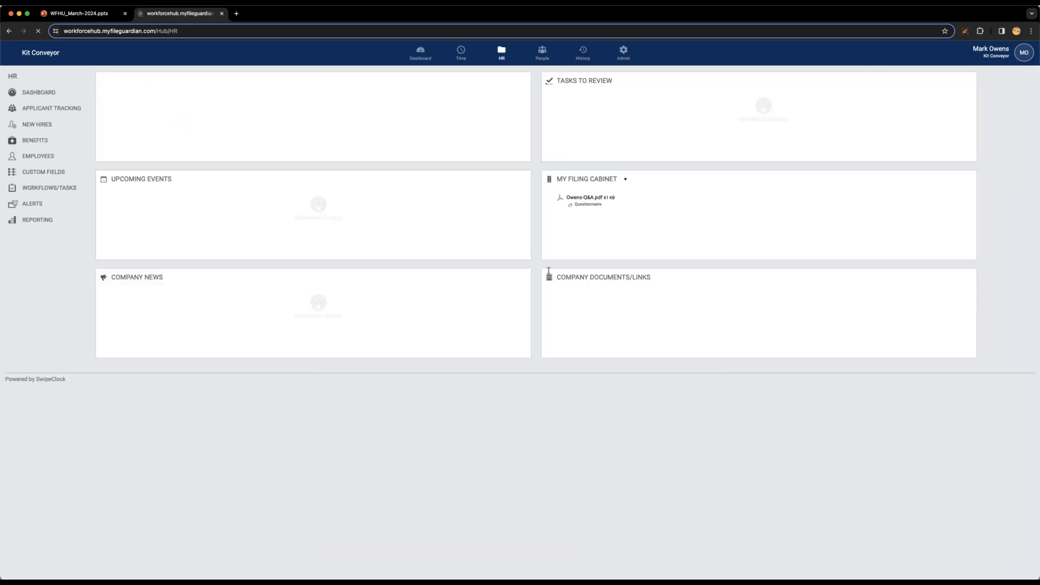
click(52, 191)
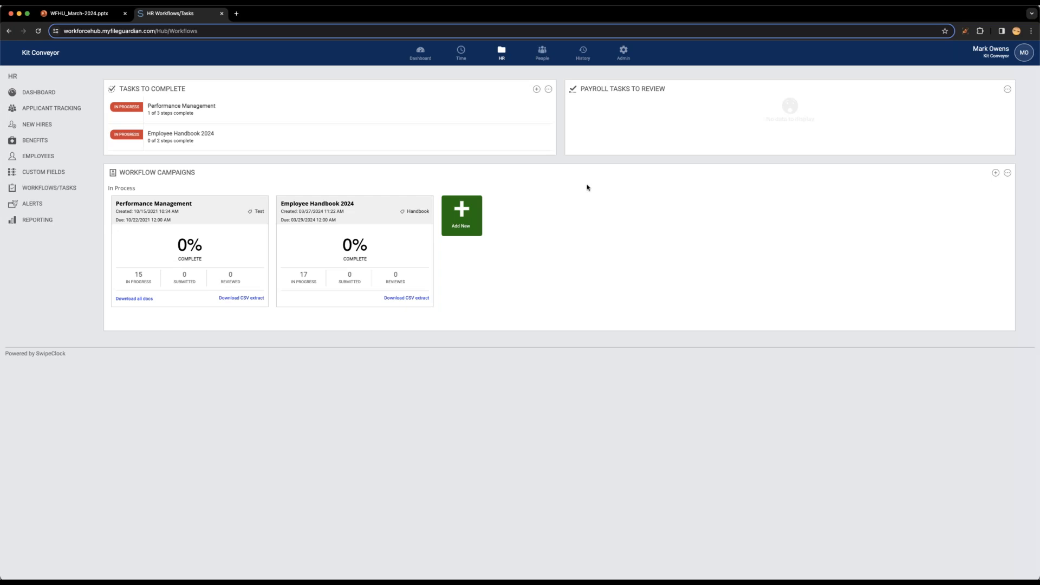
Open the HR record of the second employee in the list's first column and examine the outstanding tasks and custom fields.
click(37, 160)
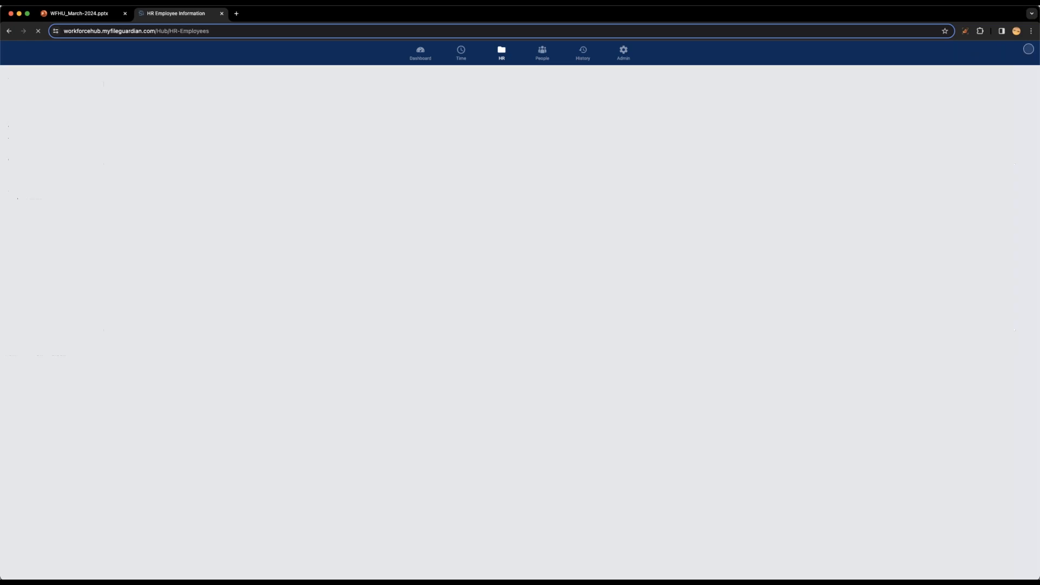
click(138, 135)
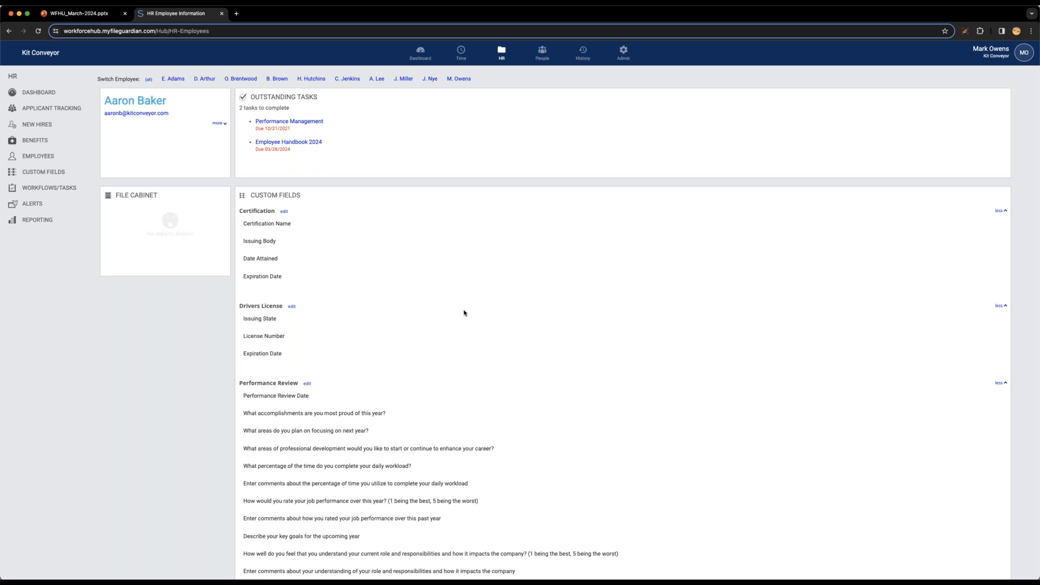
scroll(464, 312, down, 5)
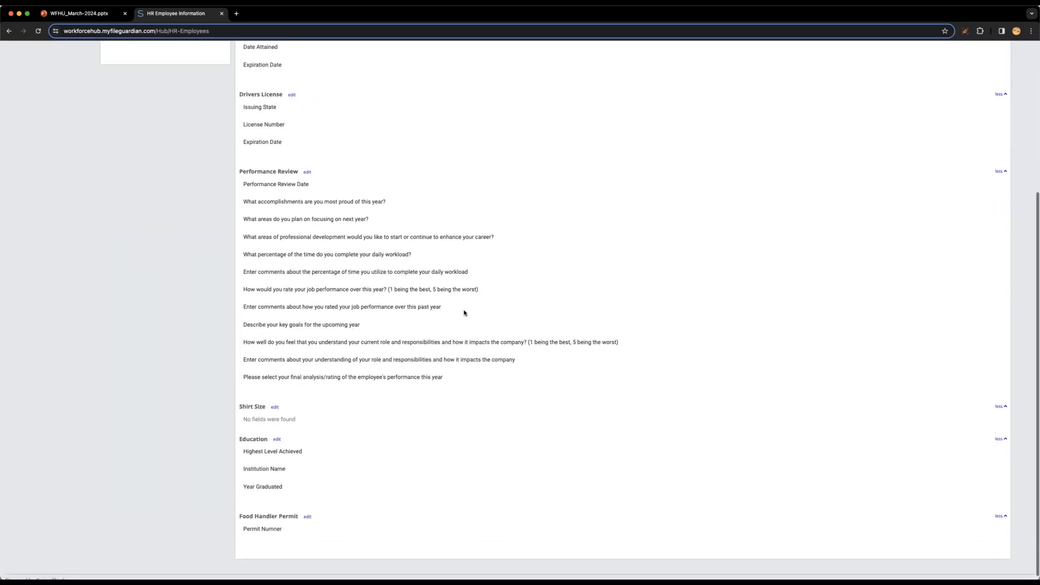
scroll(464, 313, up, 8)
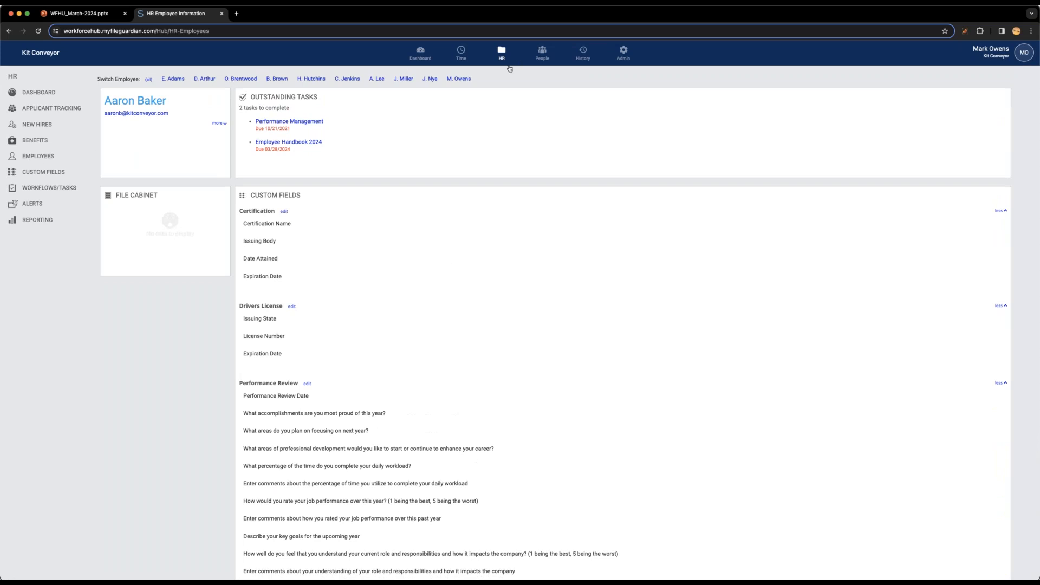
Open the HR record of the employee listed directly below the signed-in administrator and examine the outstanding tasks and custom fields.
click(43, 158)
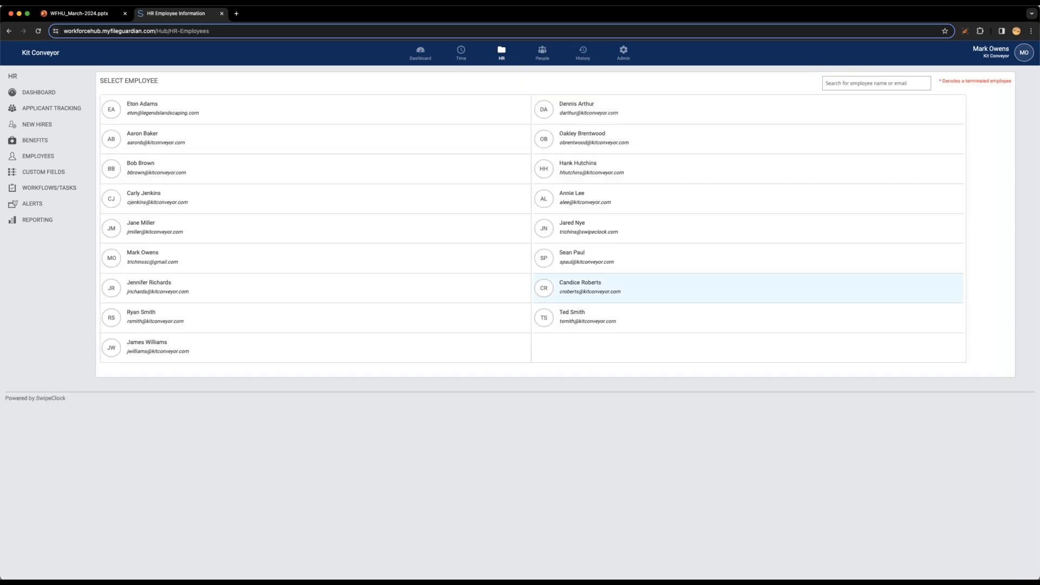
click(276, 291)
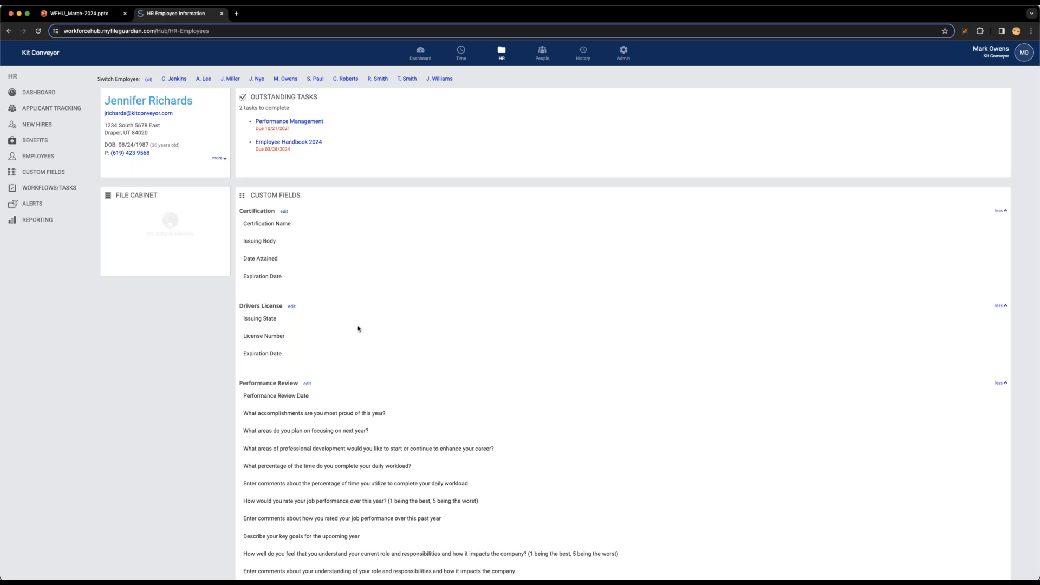
scroll(356, 384, down, 2)
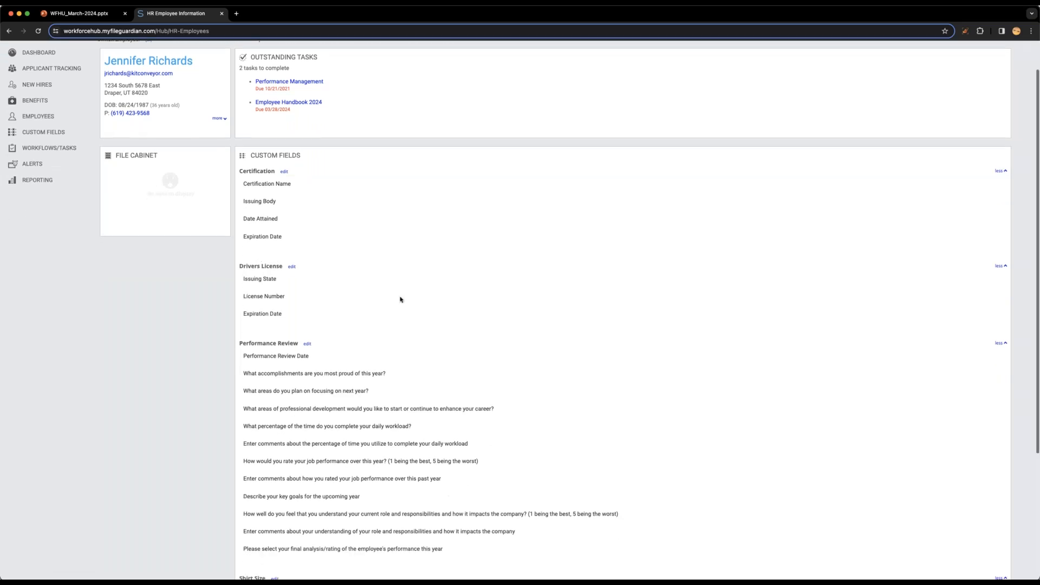
scroll(391, 327, down, 8)
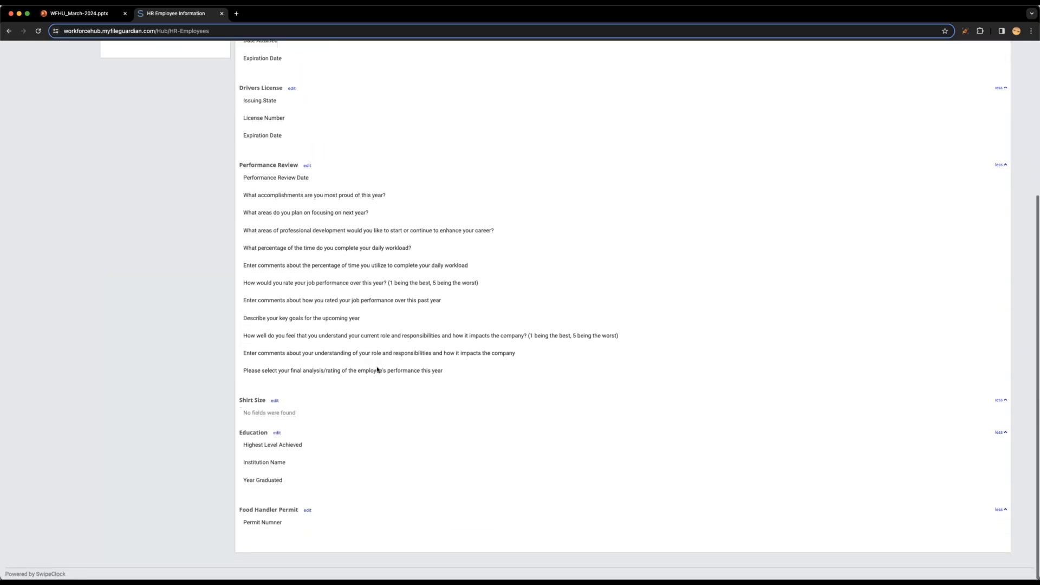
scroll(407, 392, up, 10)
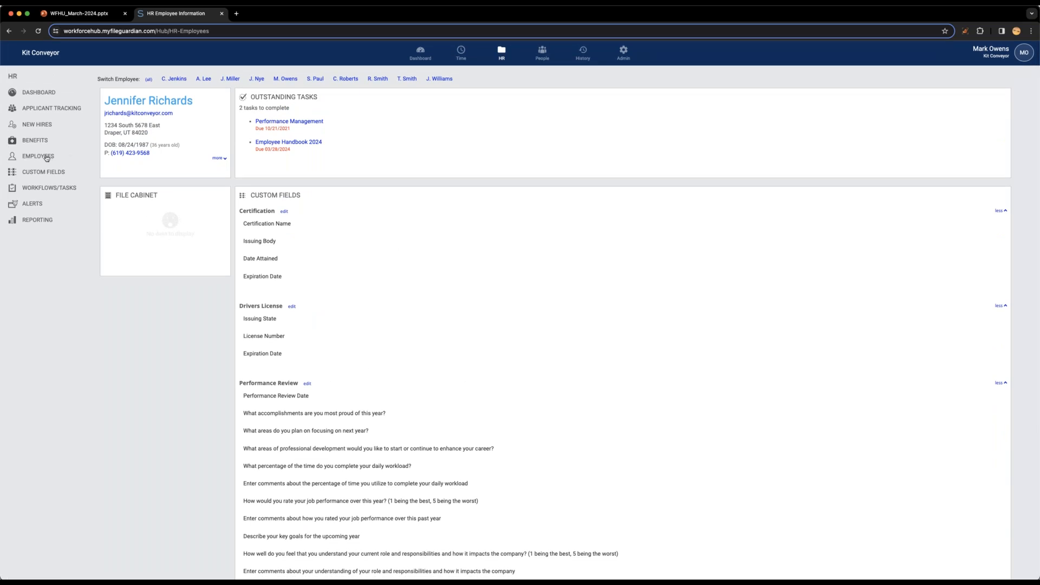
Return to the HR Workflows/Tasks page, and switch to the WFHU_March-2024.pptx presentation.
click(501, 61)
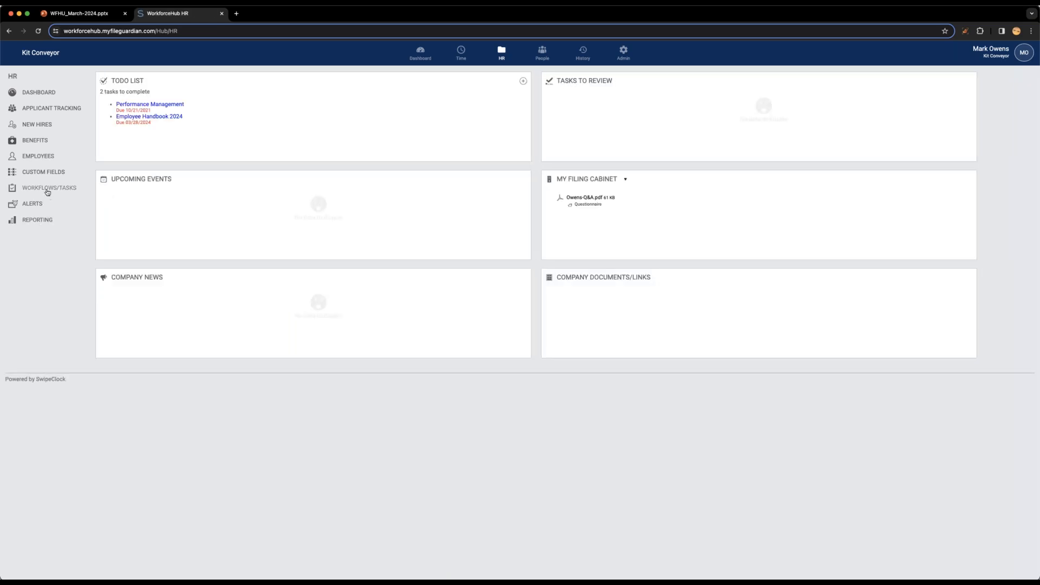
click(47, 191)
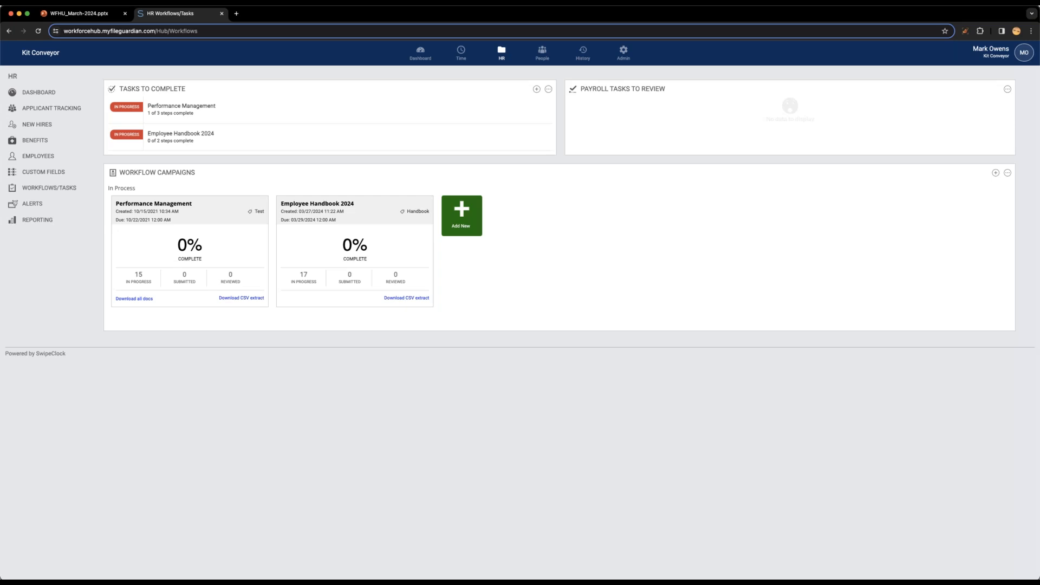
click(75, 16)
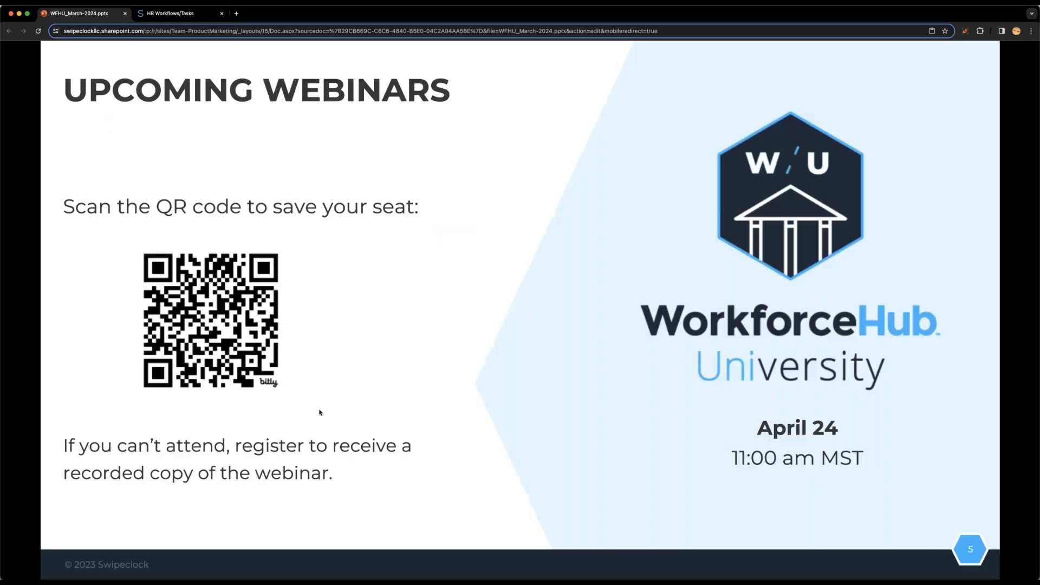